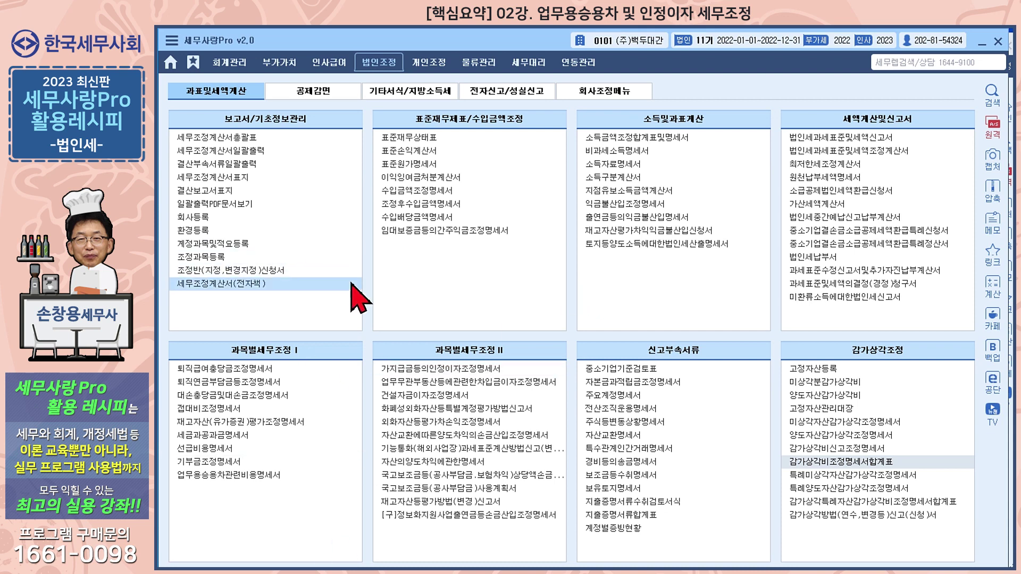
Review the registered vehicle details in 업무용승용차등록 under accounting management, and close the form.
left_click(239, 66)
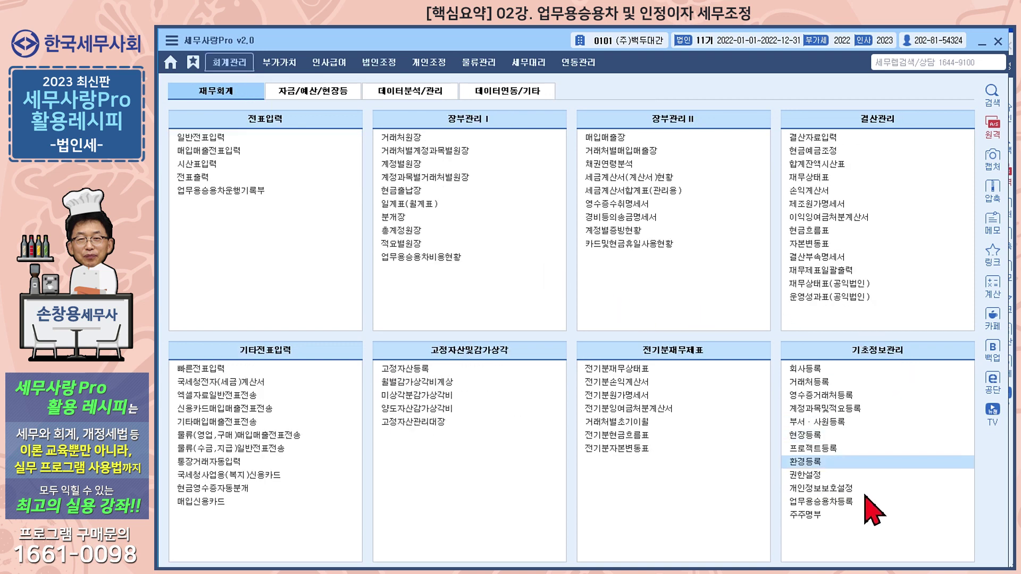
left_click(850, 502)
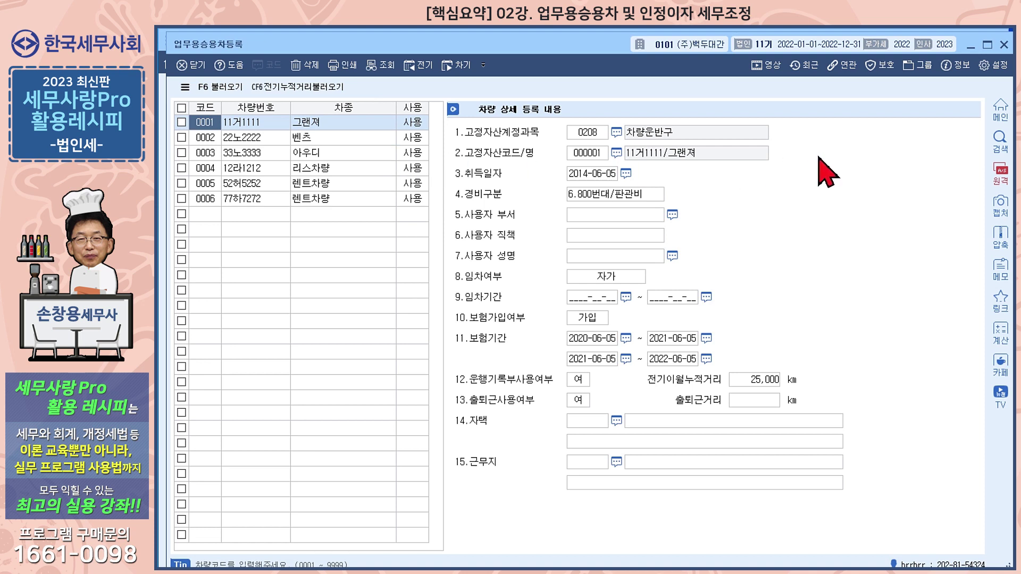
left_click(1003, 45)
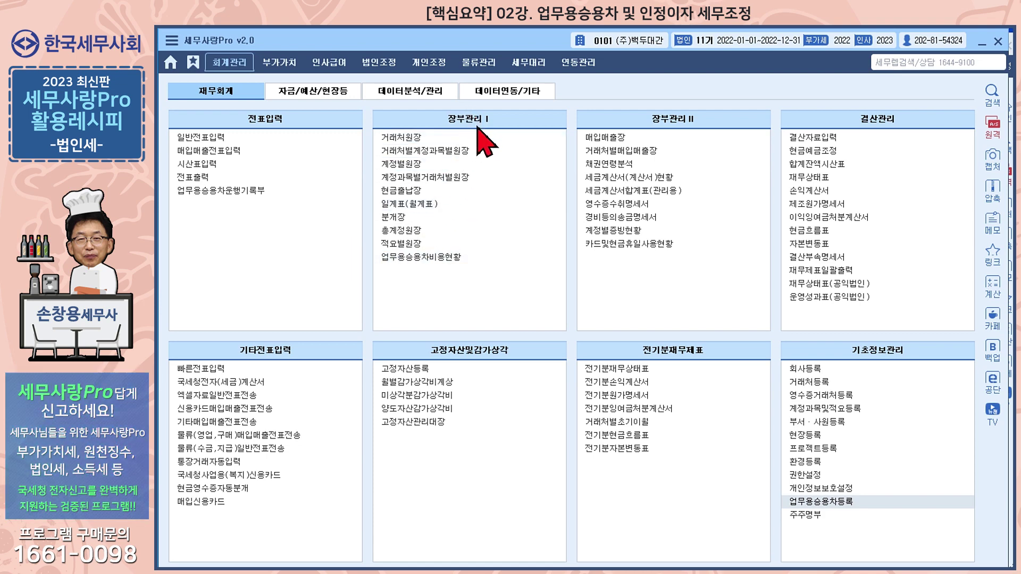
Look up 업무용승용차비용현황 for 2022-01-01 to 2022-12-31 with 임차구분 0.전체, and close it after review.
left_click(438, 259)
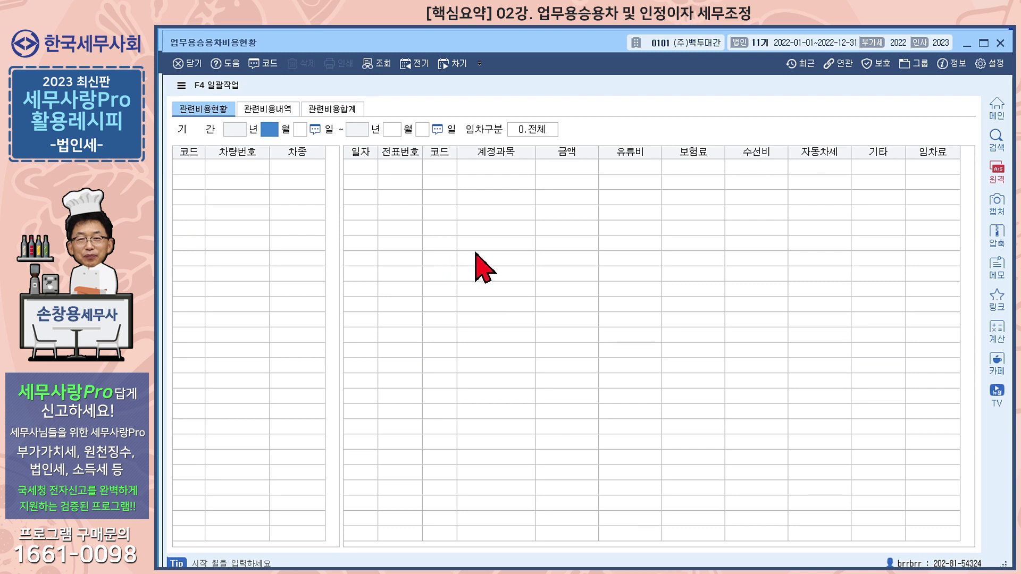
key("Return")
key("Return")
key("Return")
key("Return")
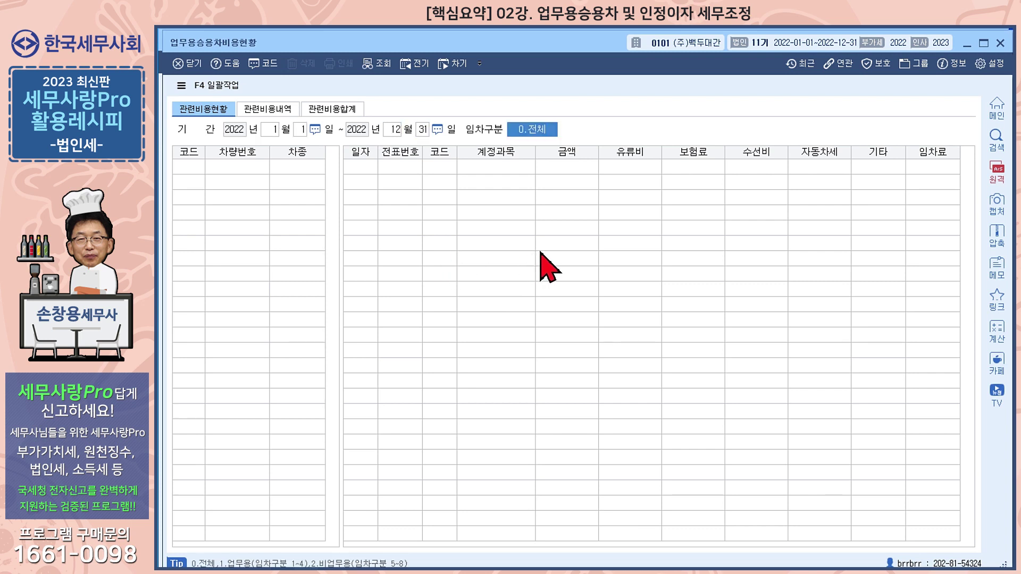
key("Return")
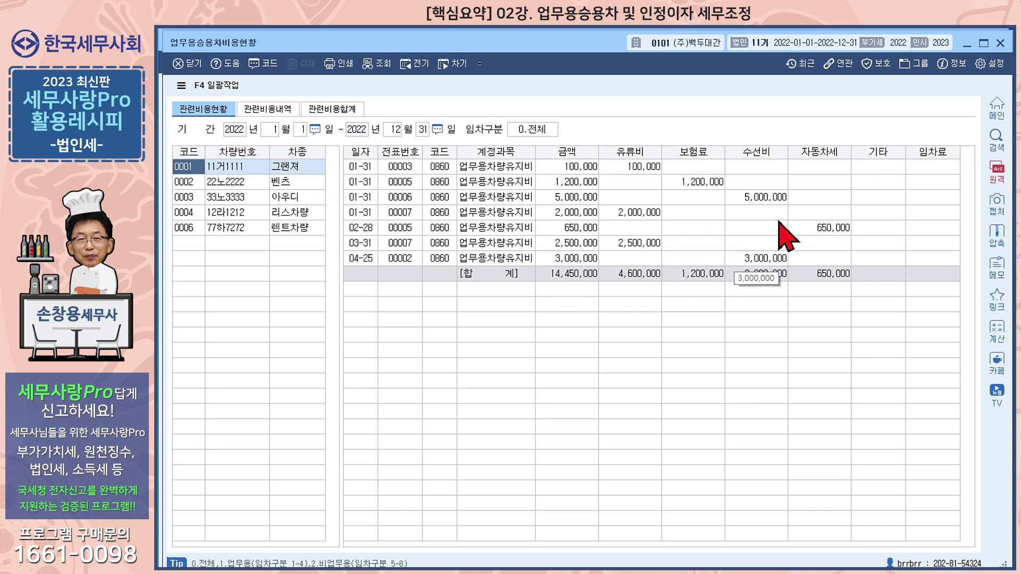
left_click(999, 42)
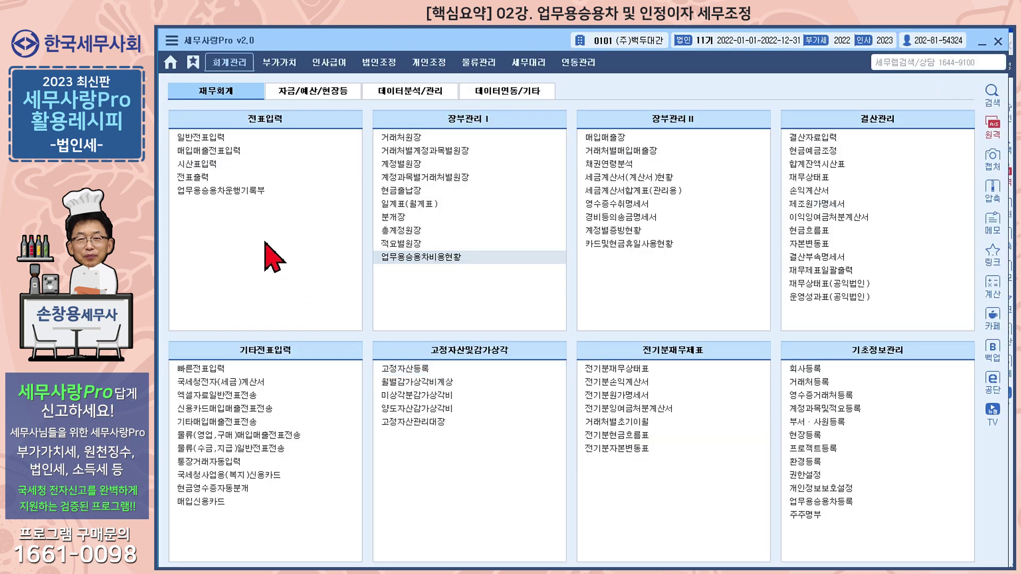
View the 업무용승용차운행기록부 driving log form and close it.
left_click(234, 192)
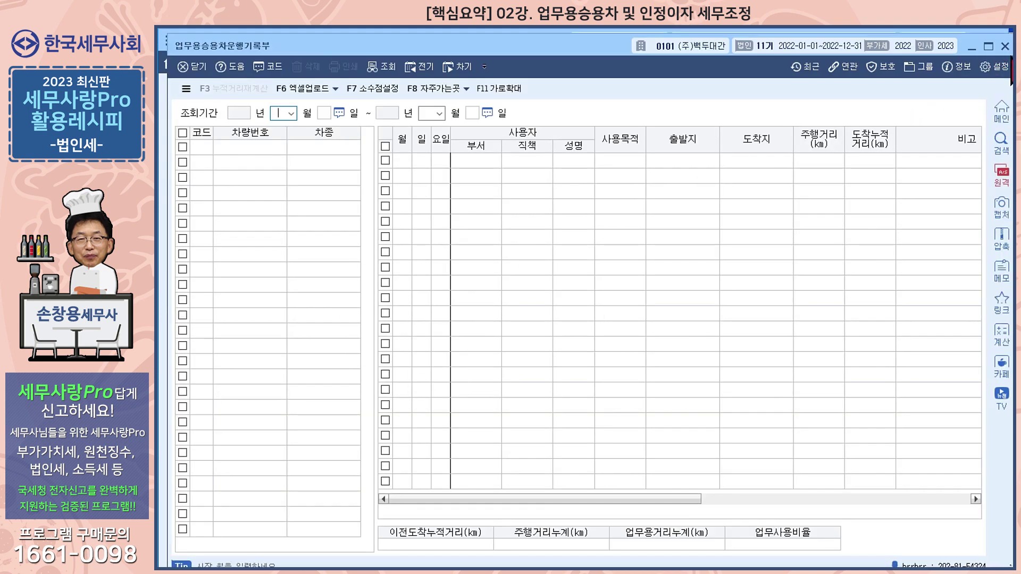
left_click(1004, 46)
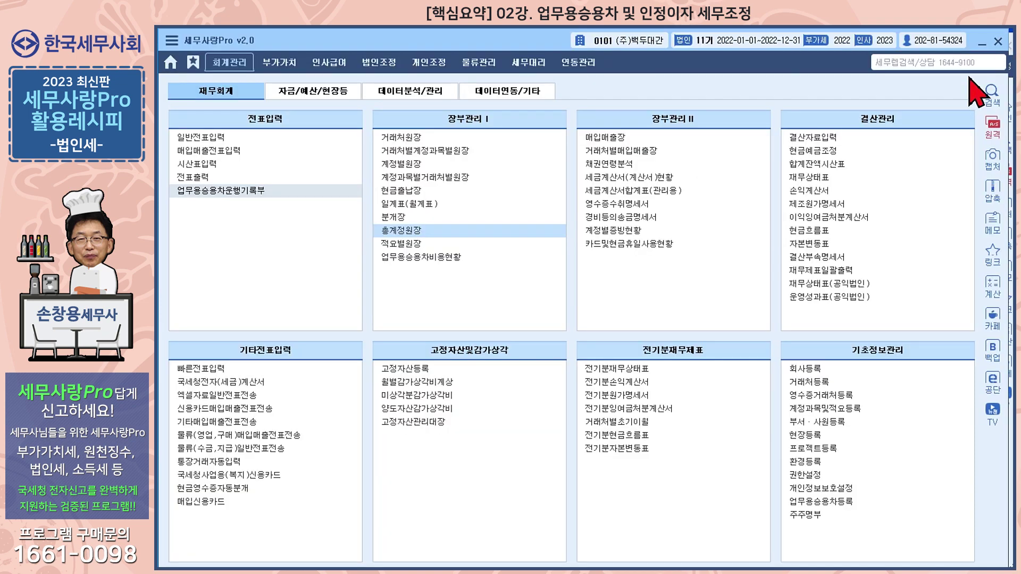
Examine the depreciation details of 그랜져, 벤츠 and 아우디 under account 0208 차량운반구 in 고정자산등록, and close it.
left_click(416, 382)
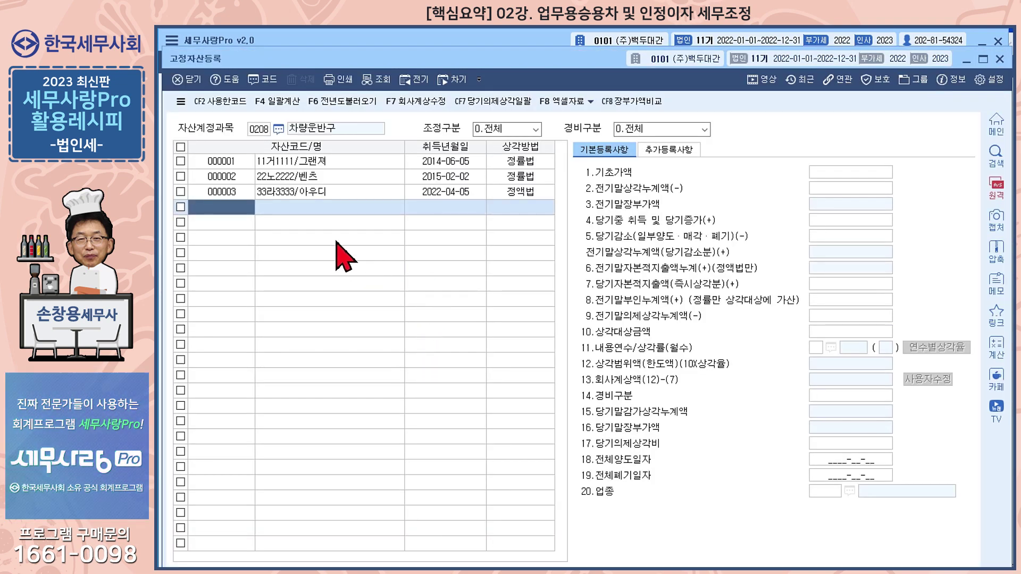
left_click(301, 160)
left_click(301, 178)
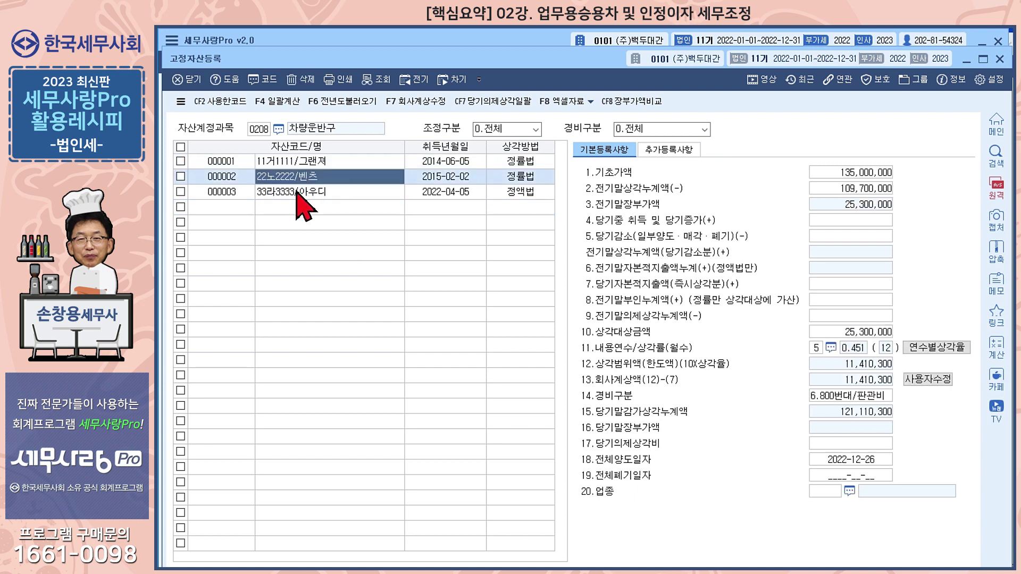
left_click(295, 193)
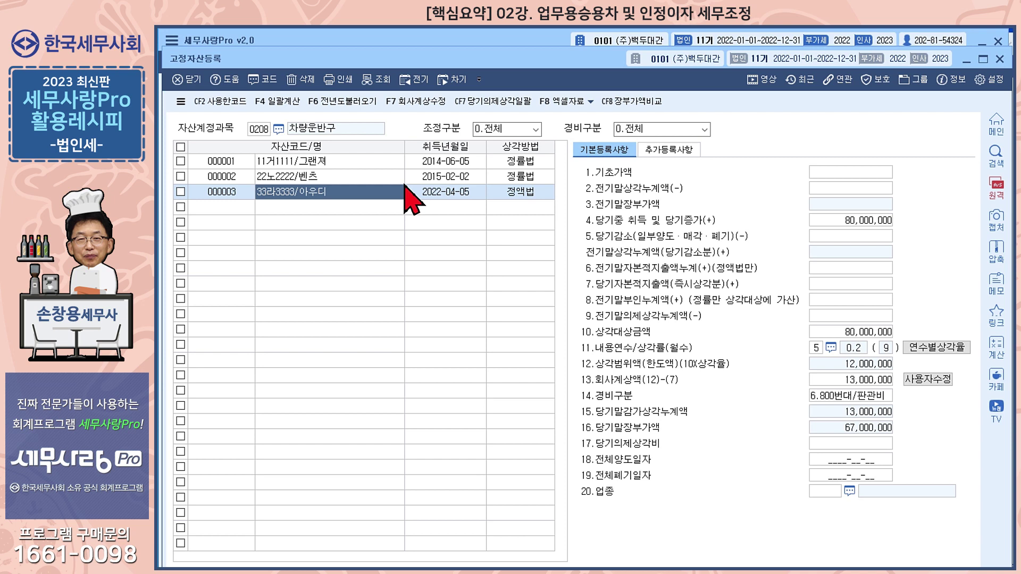
left_click(999, 58)
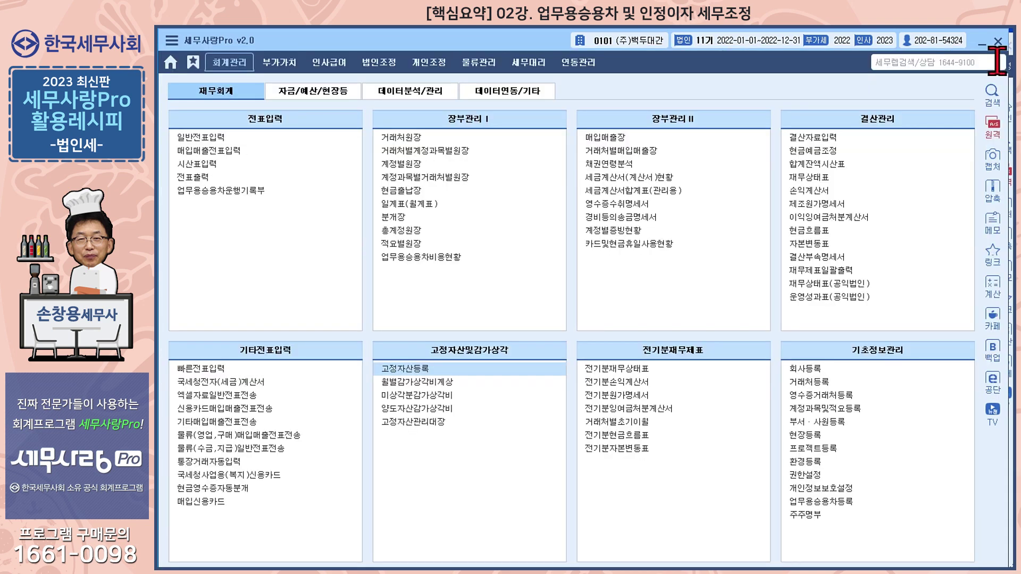
Open 업무용승용차관련비용명세서 in corporate tax adjustment and reload the data for all vehicles, deleting the existing data.
left_click(384, 67)
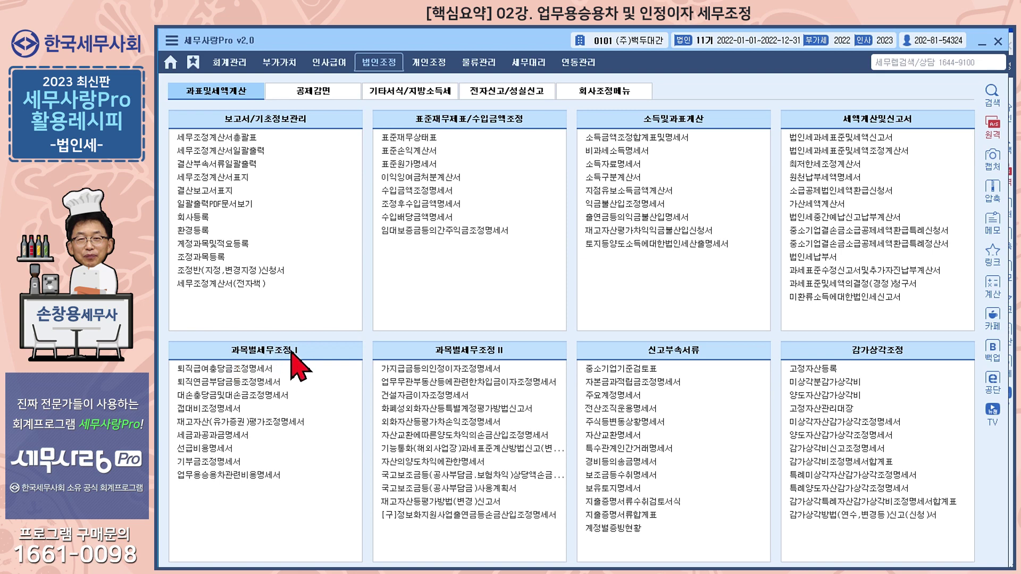
left_click(255, 477)
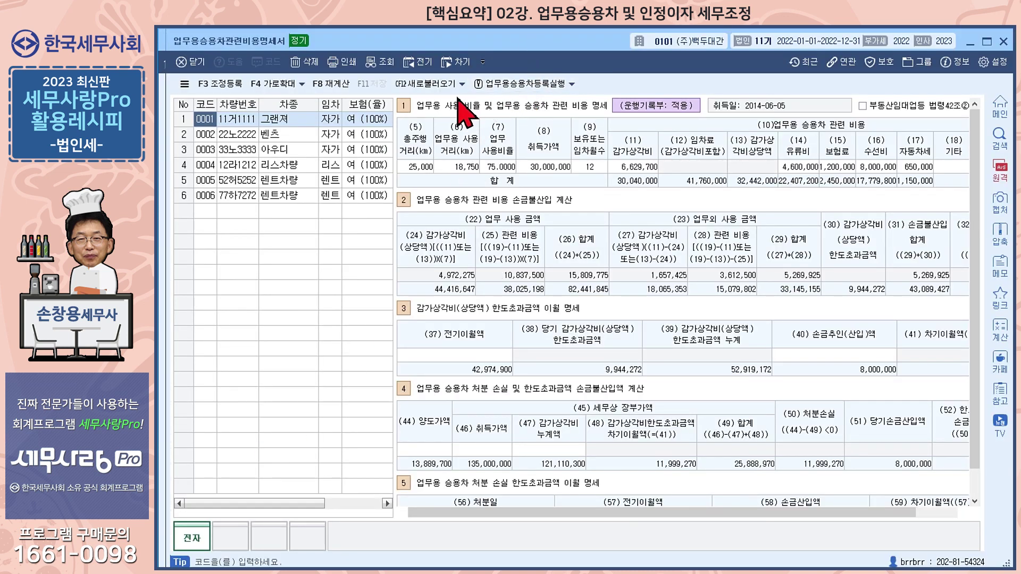
left_click(434, 85)
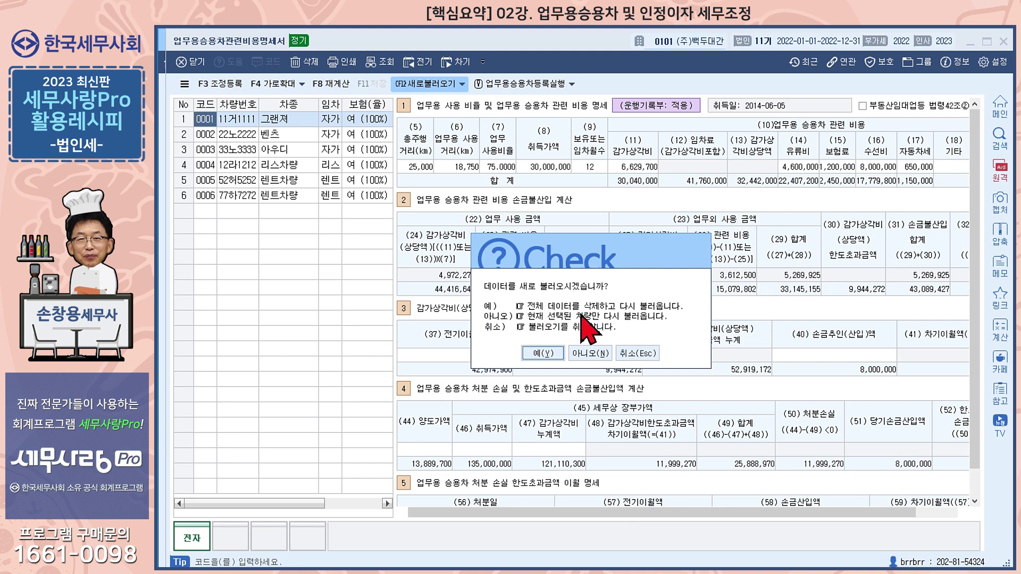
left_click(545, 354)
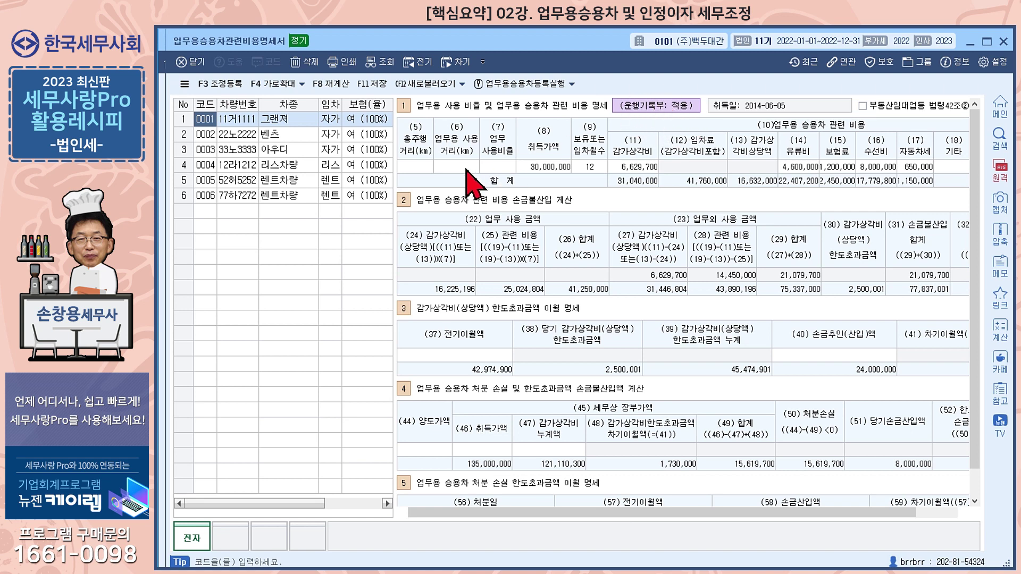
Enter a total driving distance of 1,000 km and a business-use distance of 750 km for the 그랜져.
left_click(418, 168)
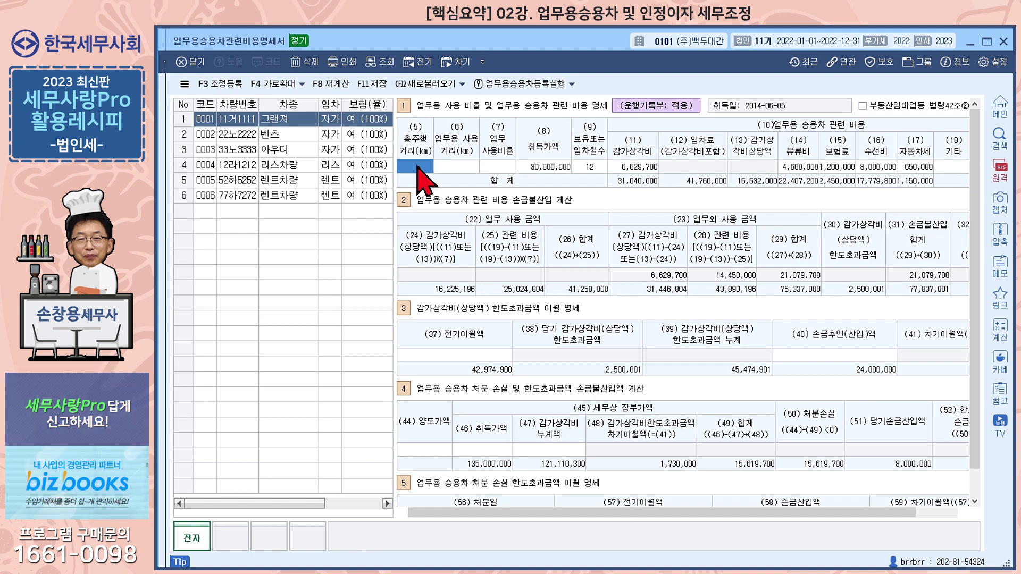
type("1000")
key("Return")
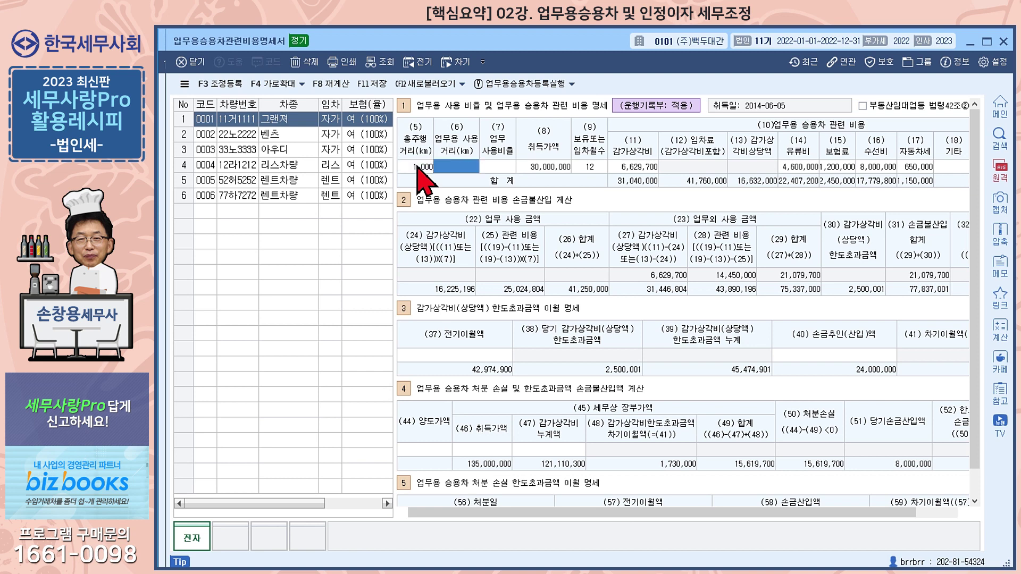
type("750")
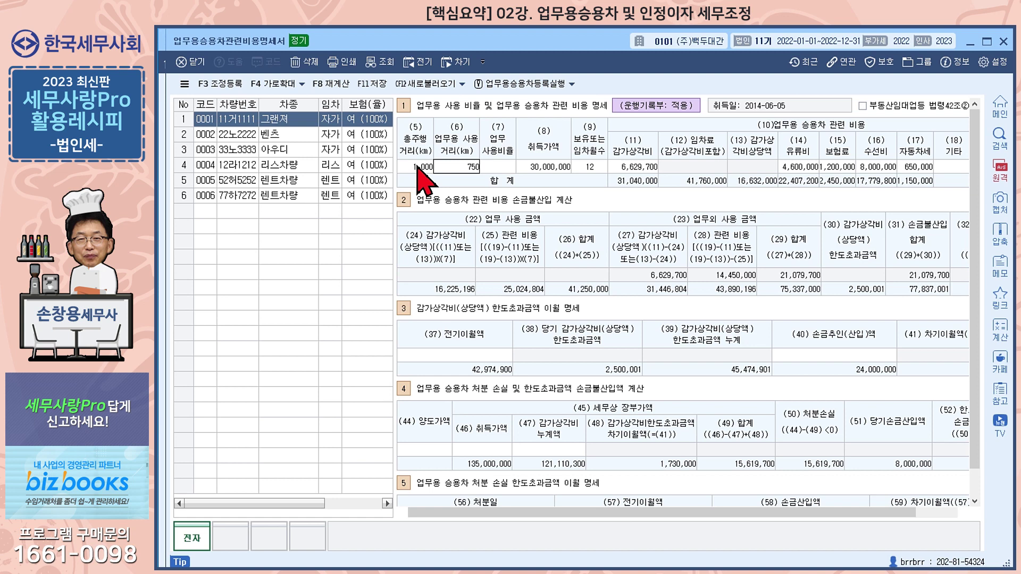
key("Return")
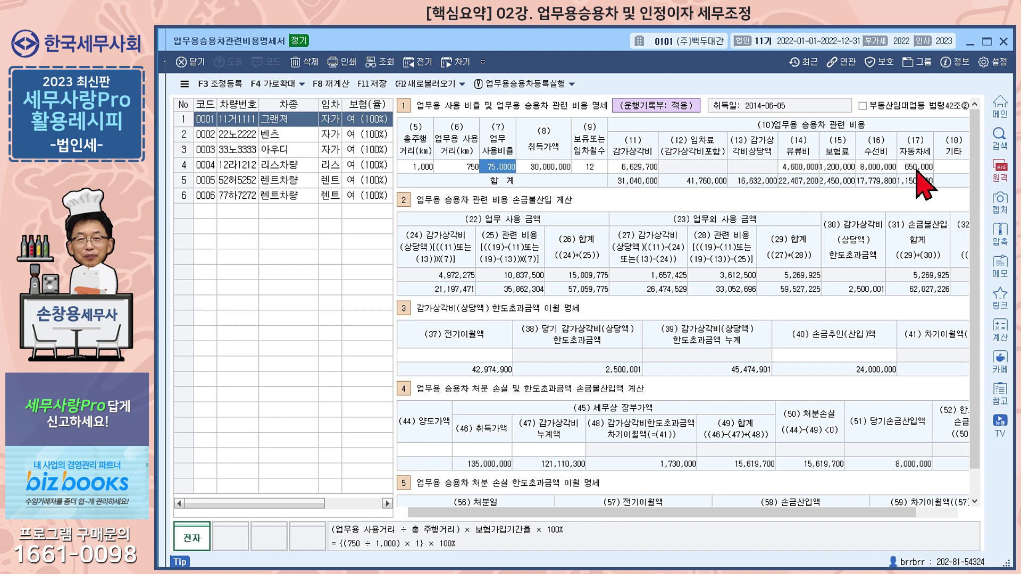
Enter a total driving distance of 10,000 km and a business-use distance of 9,000 km for the 벤츠.
left_click(297, 135)
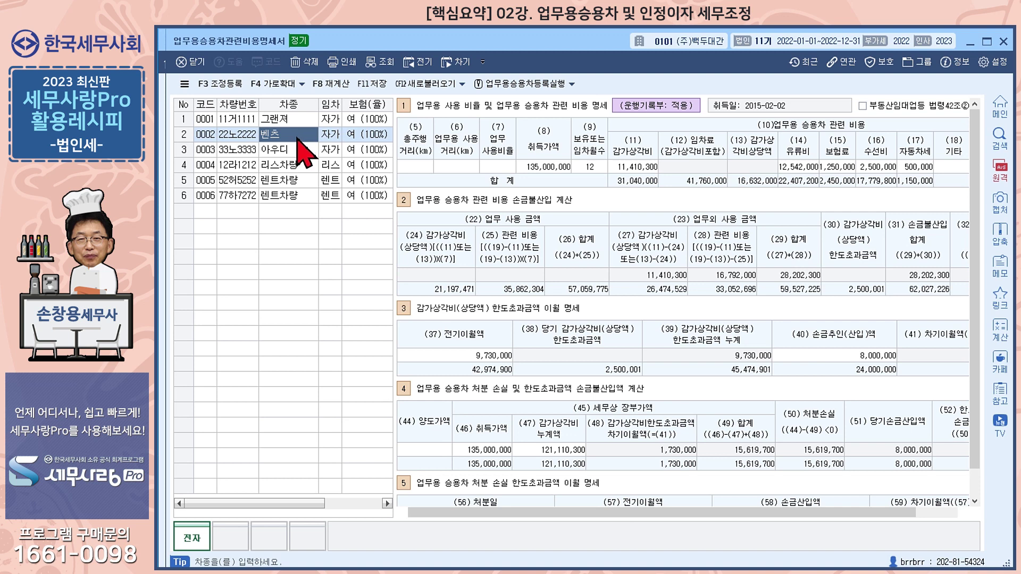
left_click(414, 168)
type("100000")
key("Return")
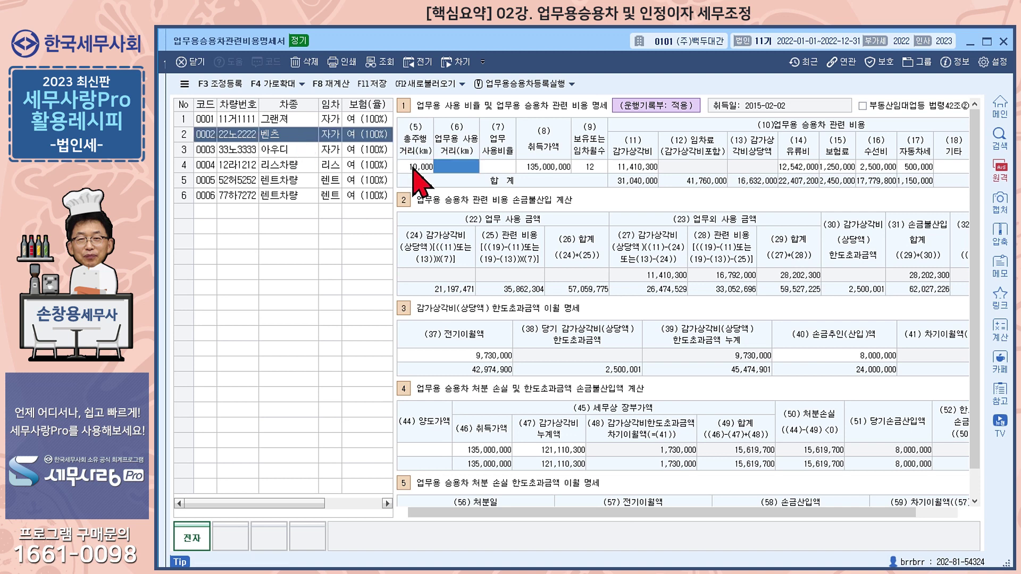
type("9,000")
key("Return")
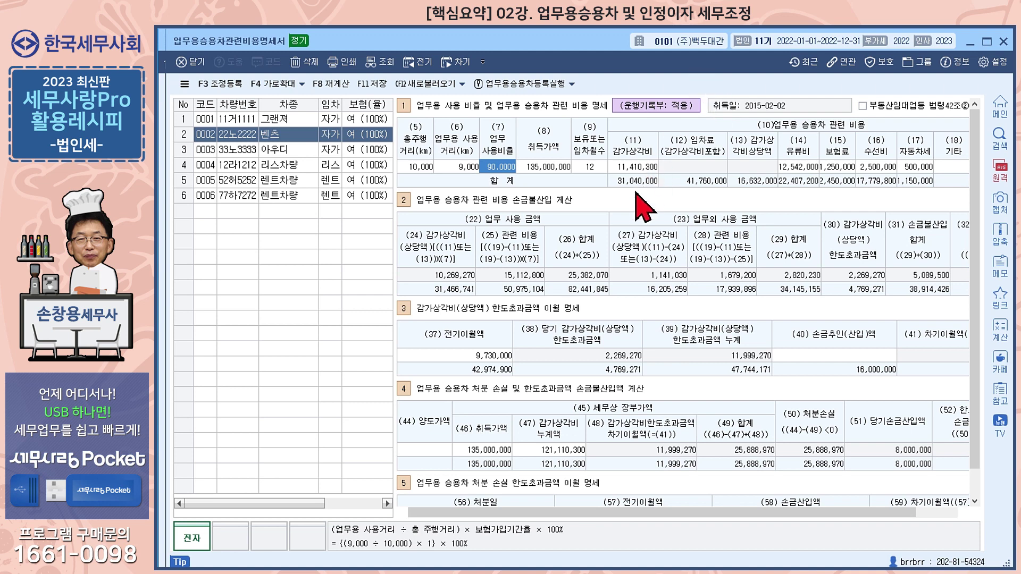
Check the 벤츠's (37) 전기이월액 against its depreciation carryover in the prior-year statement, and close that statement.
left_click(485, 356)
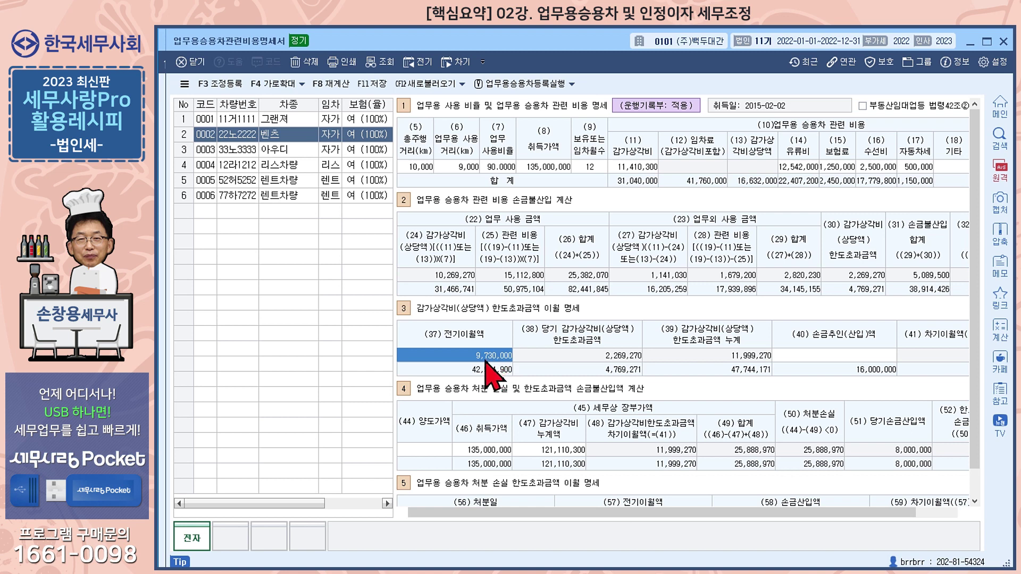
left_click(420, 69)
left_click(281, 136)
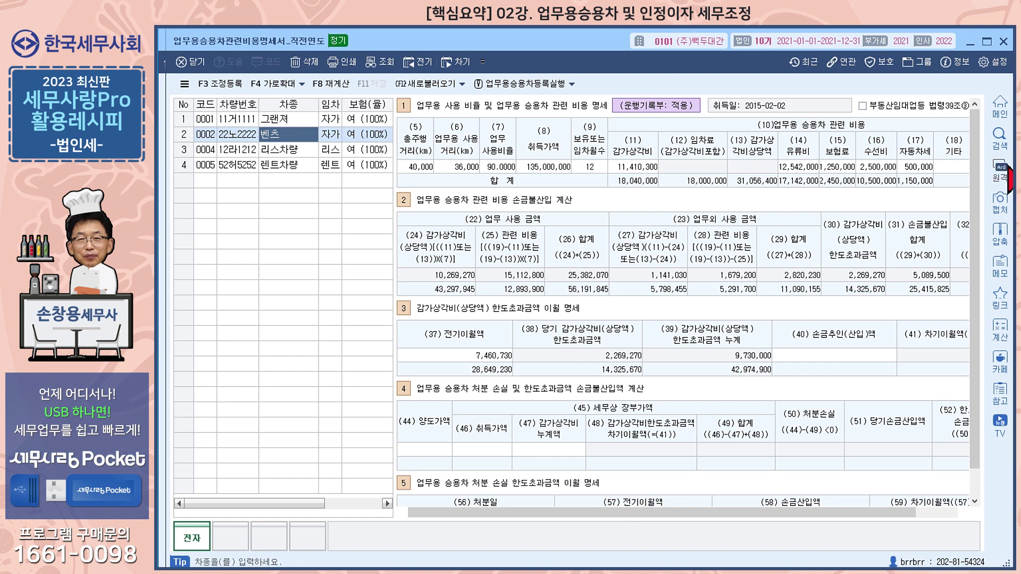
left_click(1003, 41)
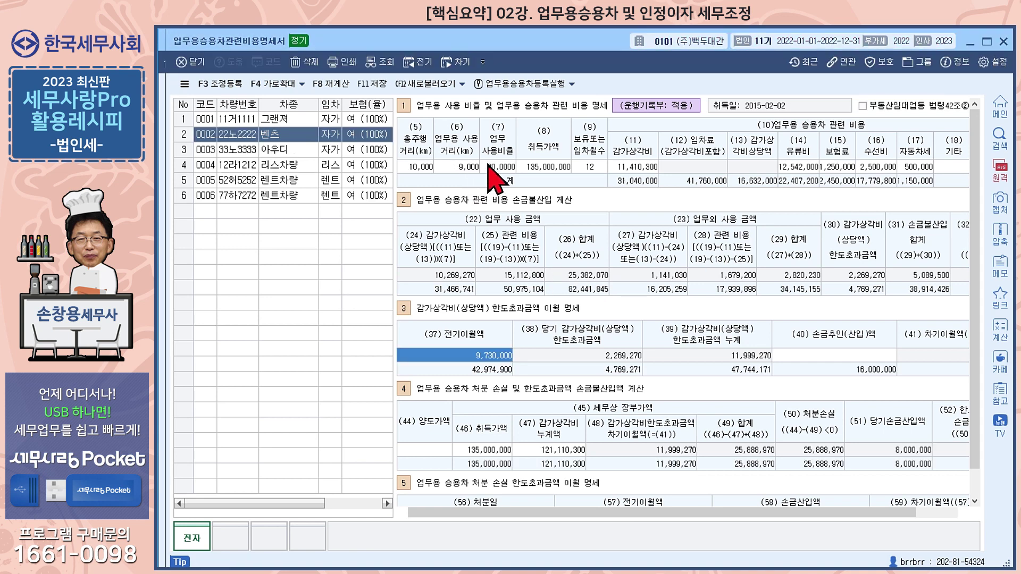
Set the 아우디's (11) 감가상각비 to 12,000,000.
left_click(282, 151)
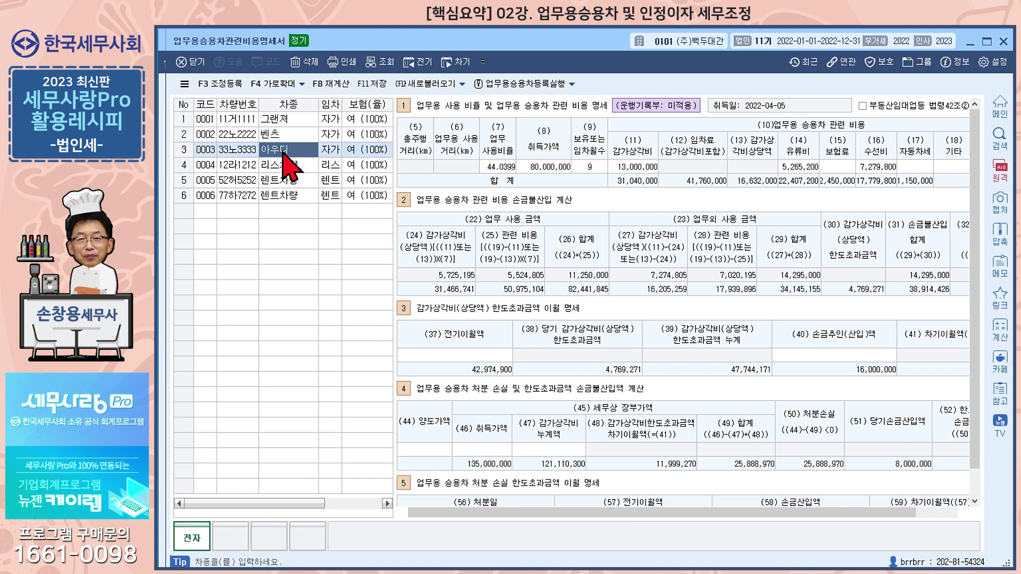
left_click(641, 173)
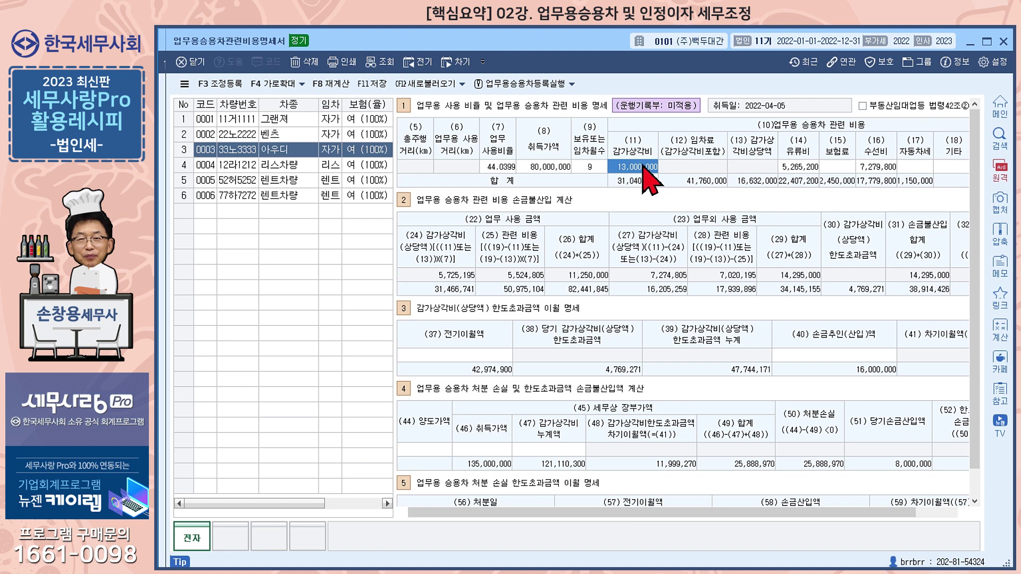
type("12,000,")
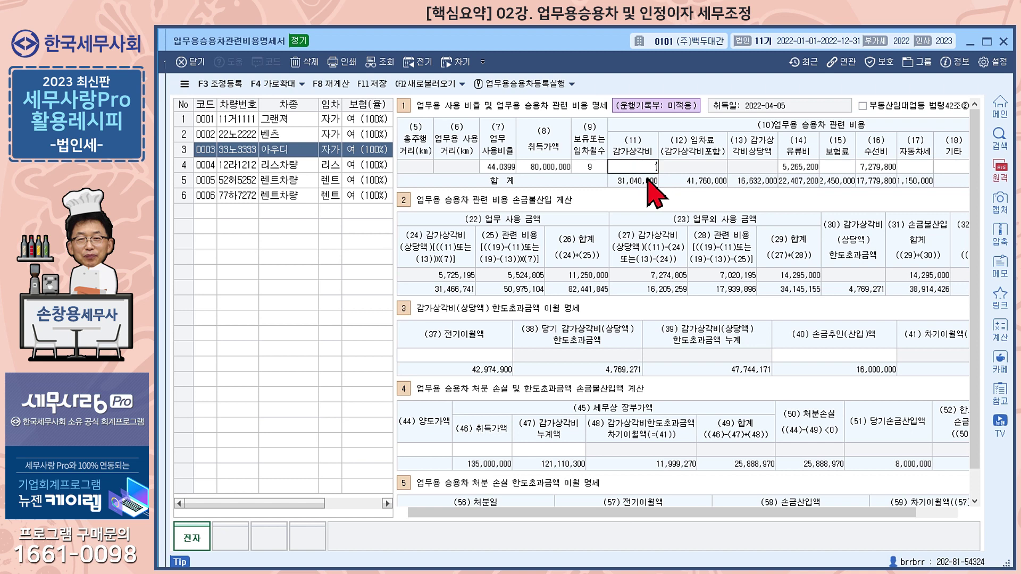
type("000")
key("Return")
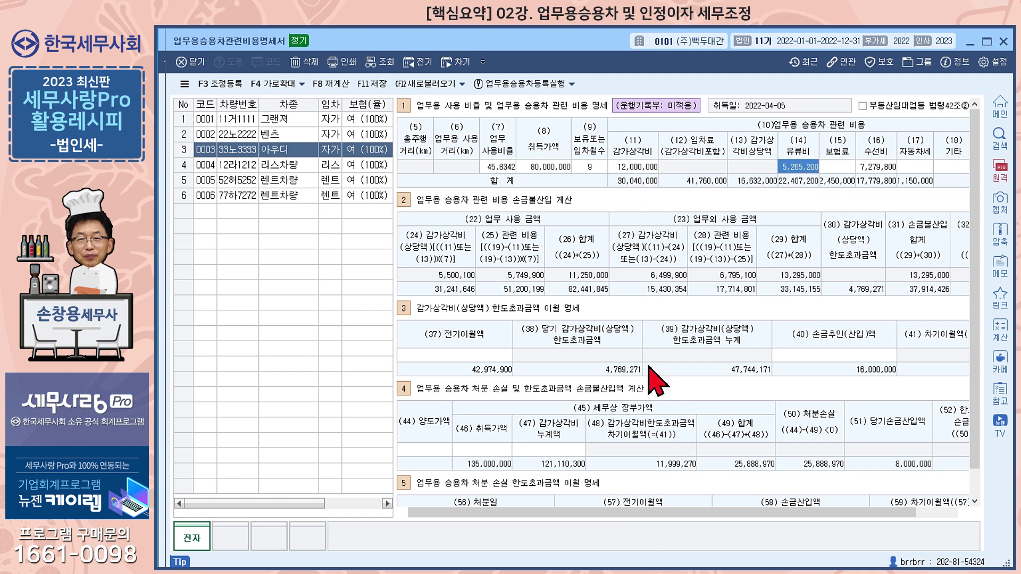
Enter a (44) 양도가액 of 13,889,700 for the 벤츠 and check its disposal loss figures.
left_click(301, 137)
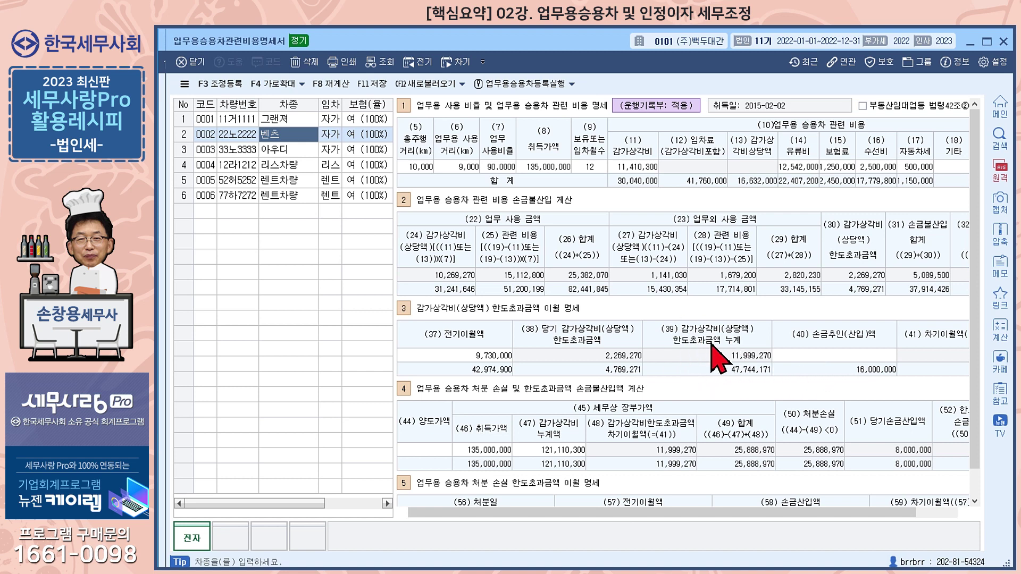
scroll(981, 396, "down", 2)
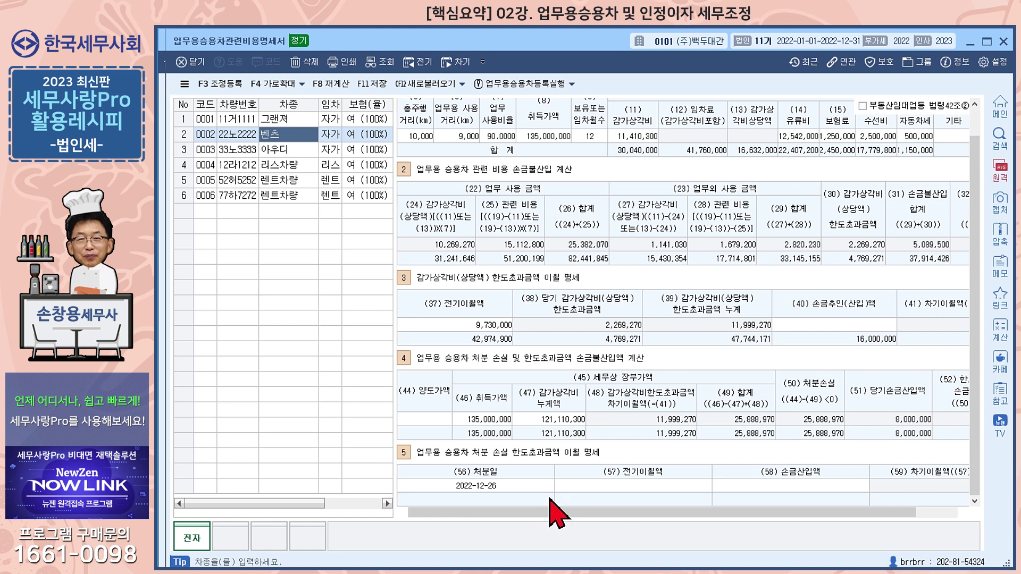
left_click(430, 419)
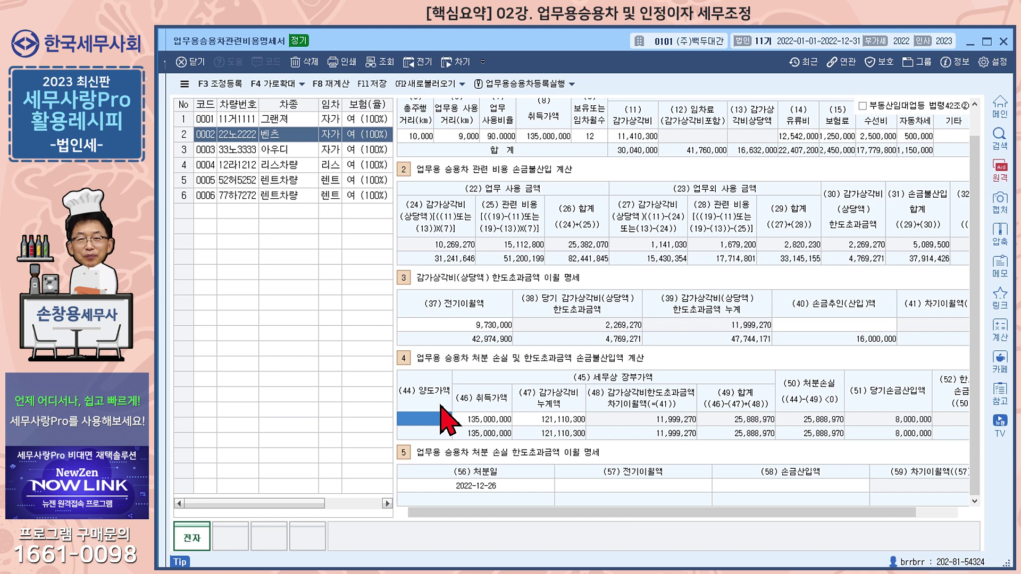
left_click(440, 408)
type("13889000")
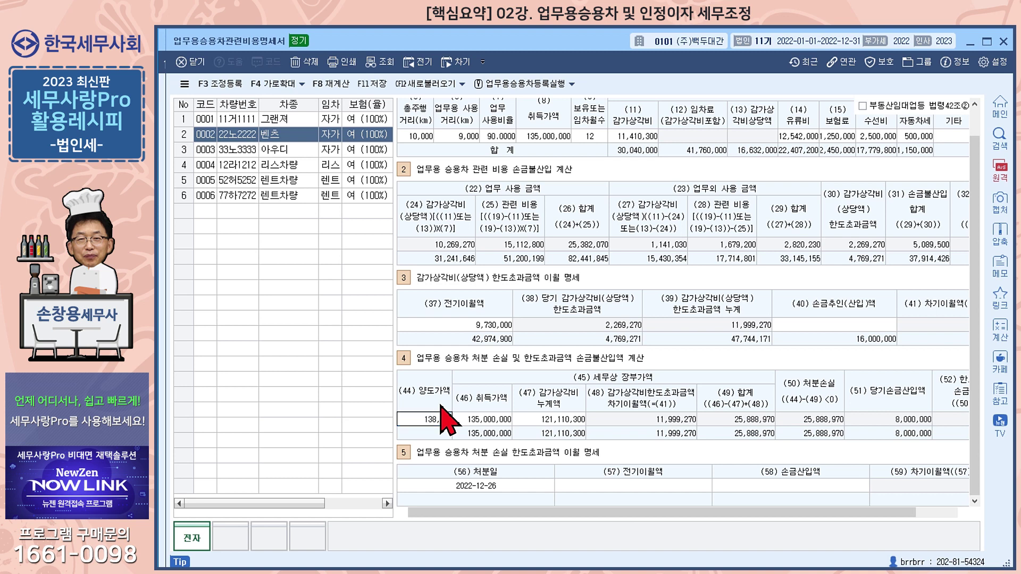
key("Return")
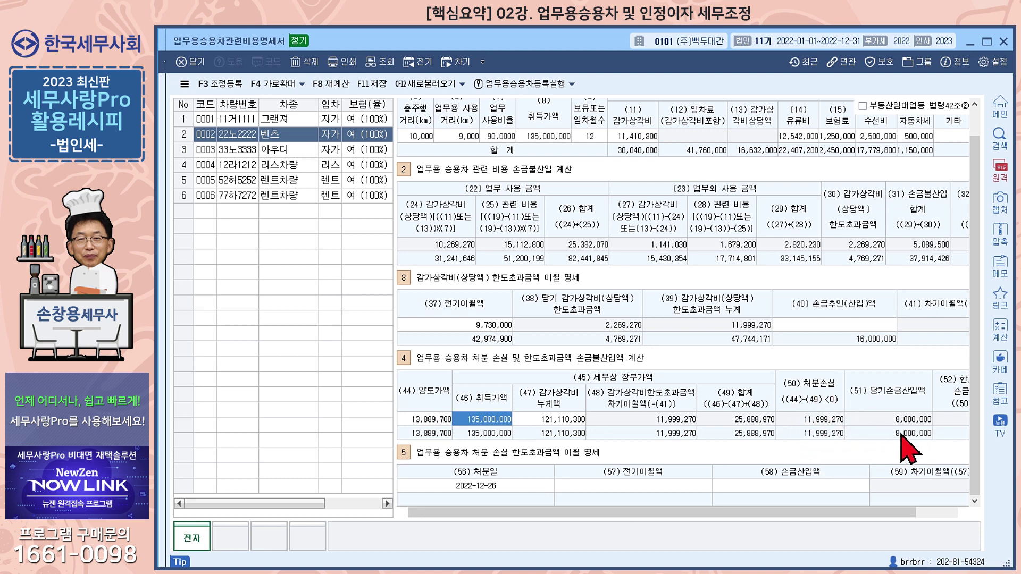
left_click(938, 512)
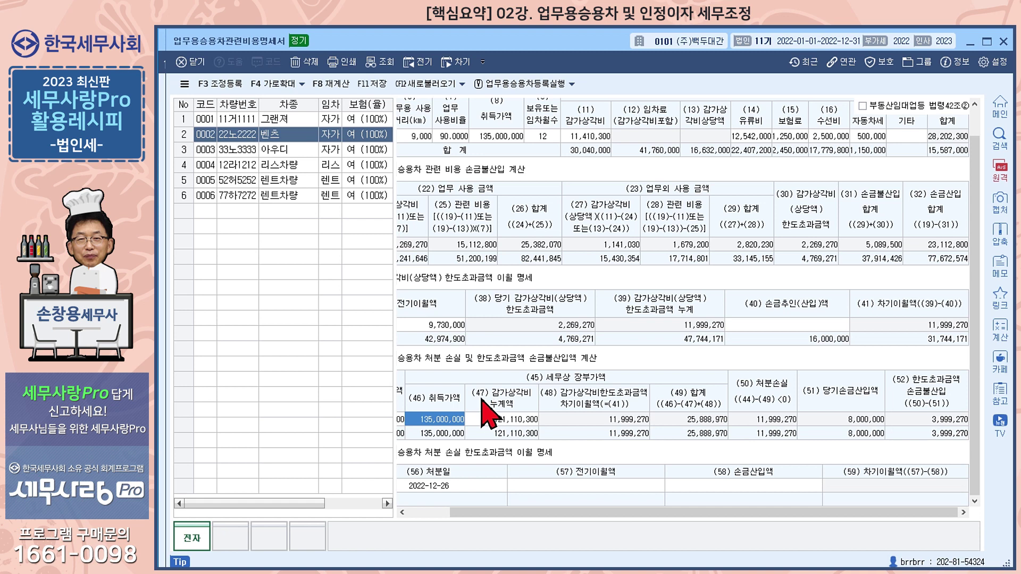
Set the (13) 감가상각비상당액 of the 리스차량 to 15,810,000.
left_click(291, 151)
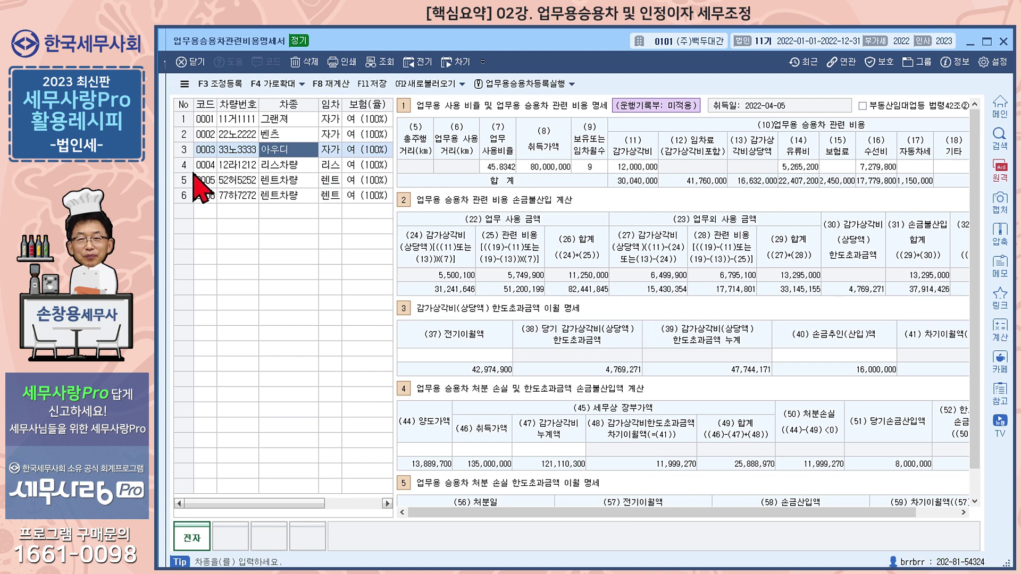
left_click(235, 168)
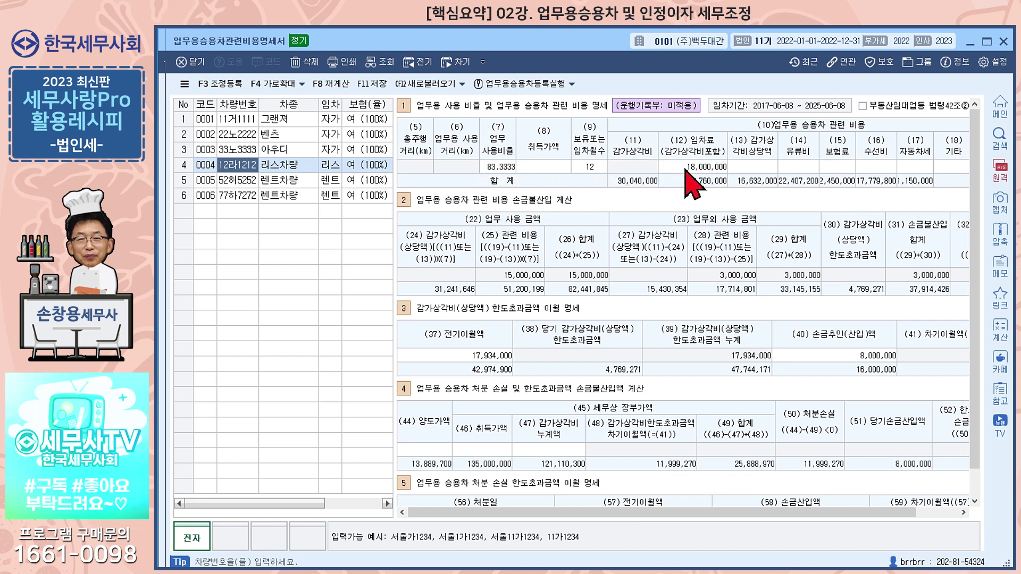
left_click(707, 166)
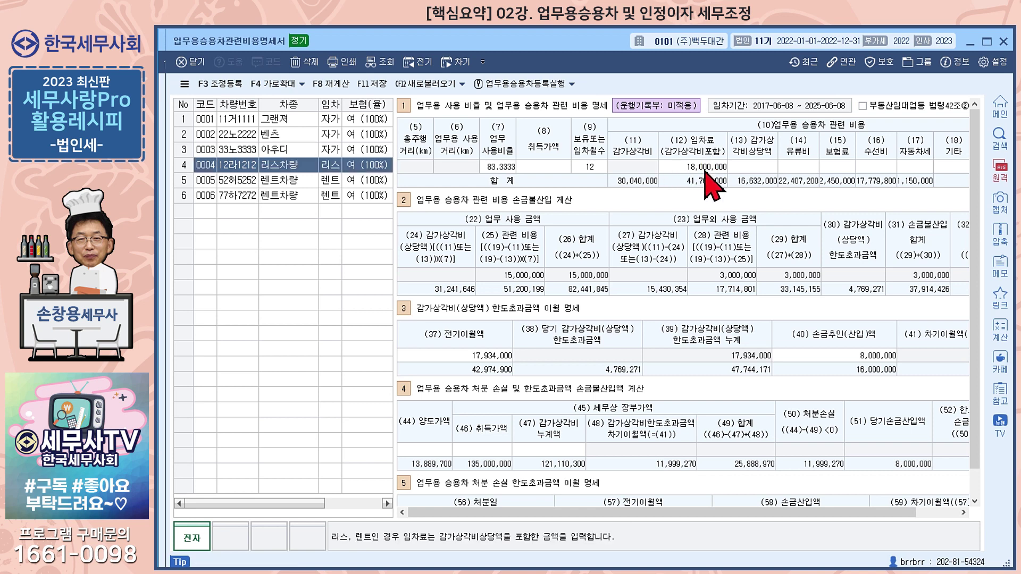
left_click(745, 171)
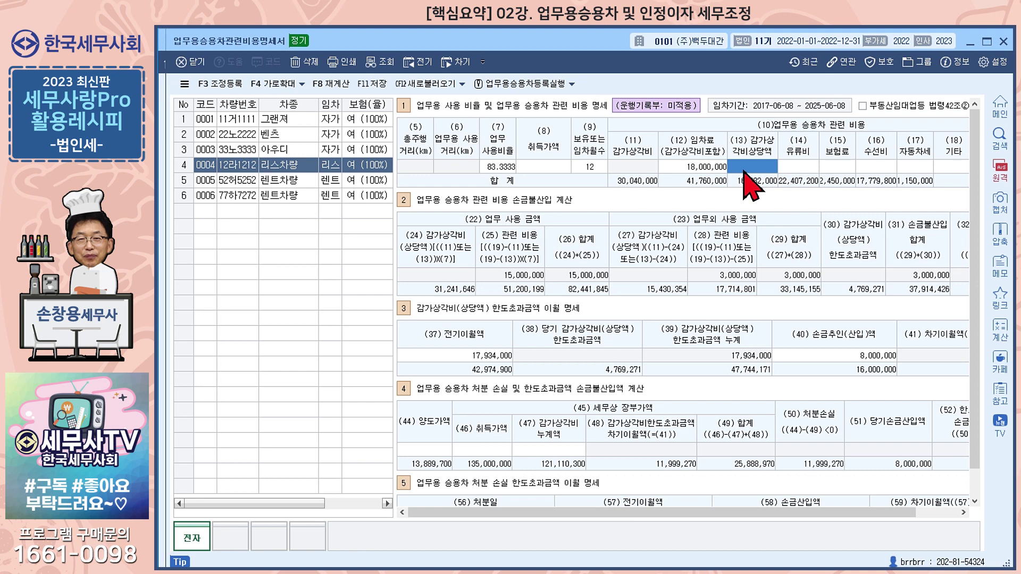
type("15,810,000")
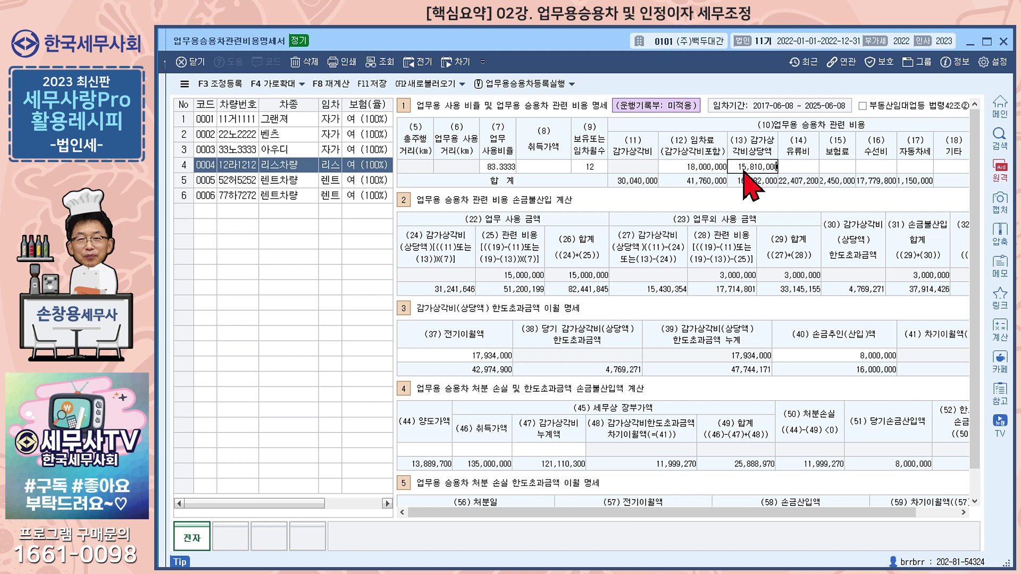
key("Return")
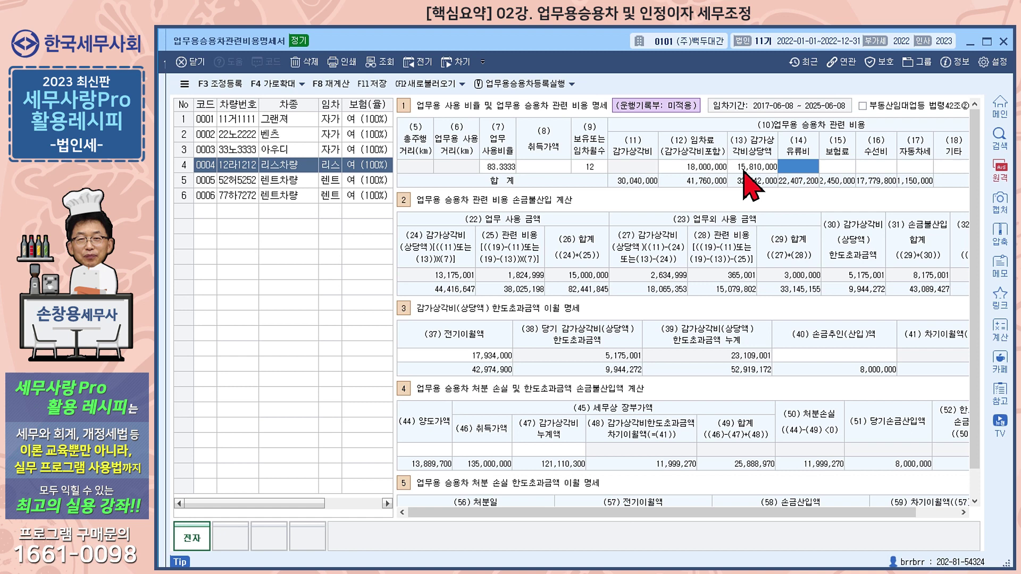
Review the two 렌트차량 entries, checking the (12) 임차료 and (13) 감가상각비상당액 of vehicle 0006.
left_click(277, 183)
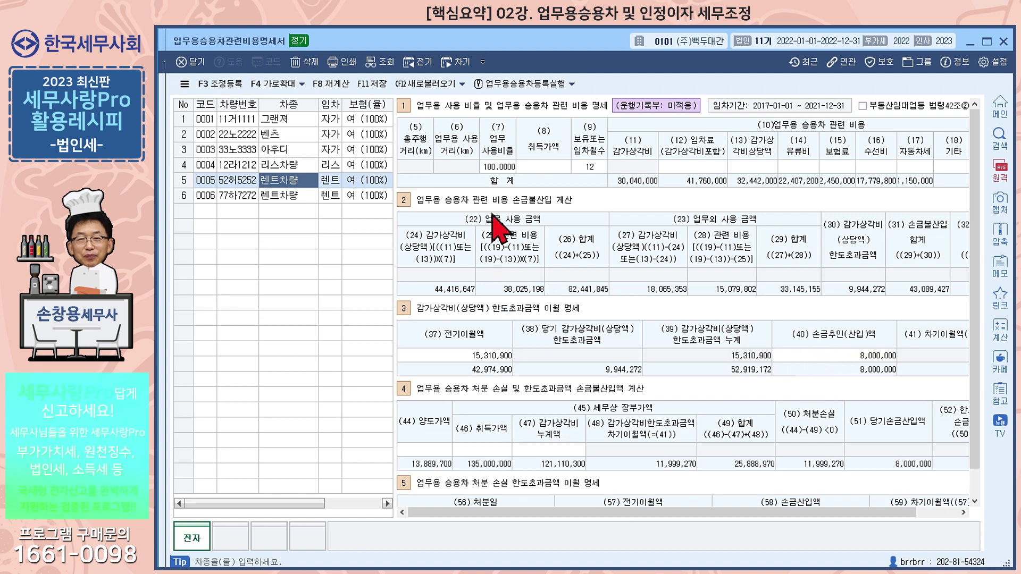
left_click(289, 195)
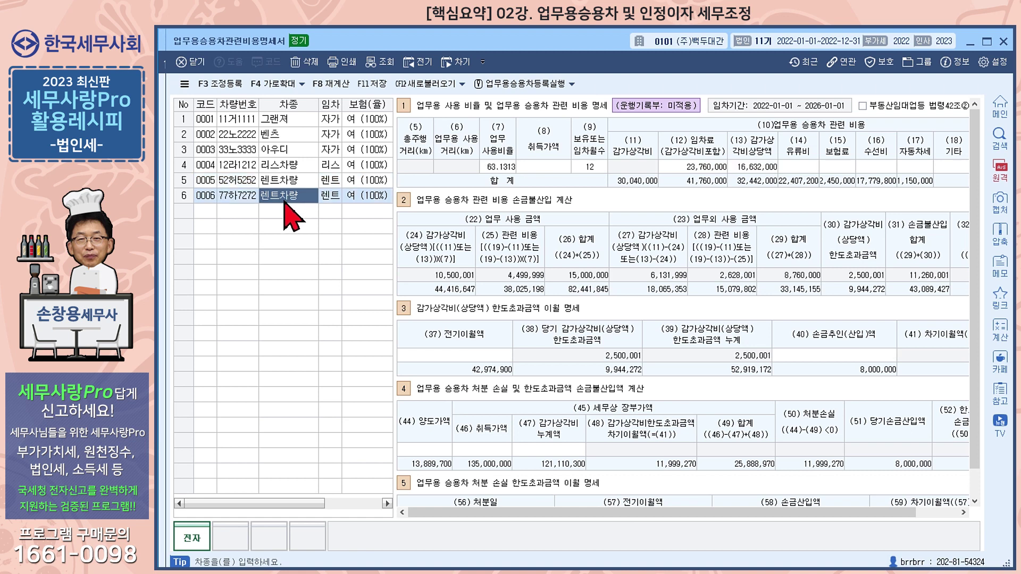
left_click(706, 166)
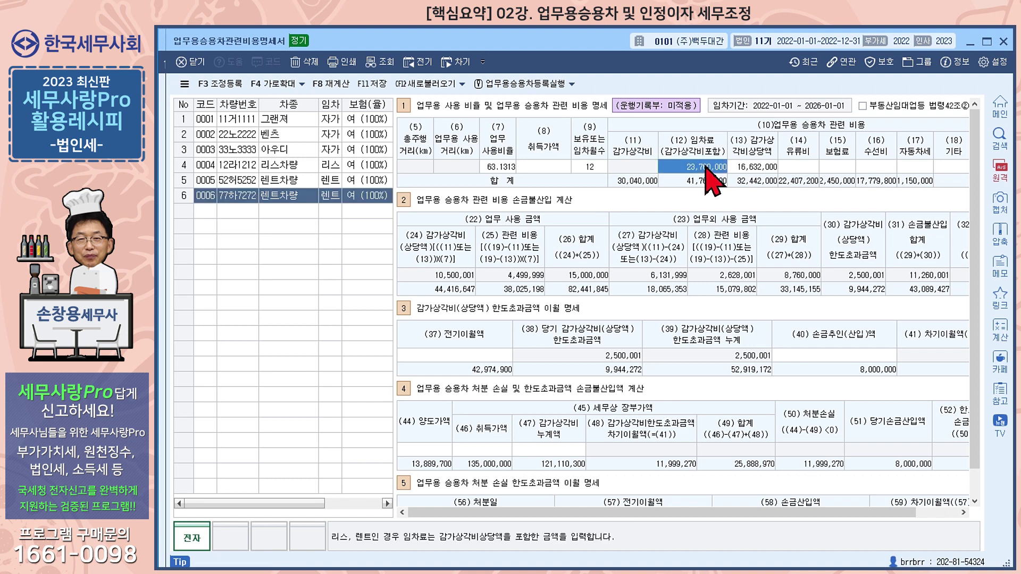
left_click(747, 168)
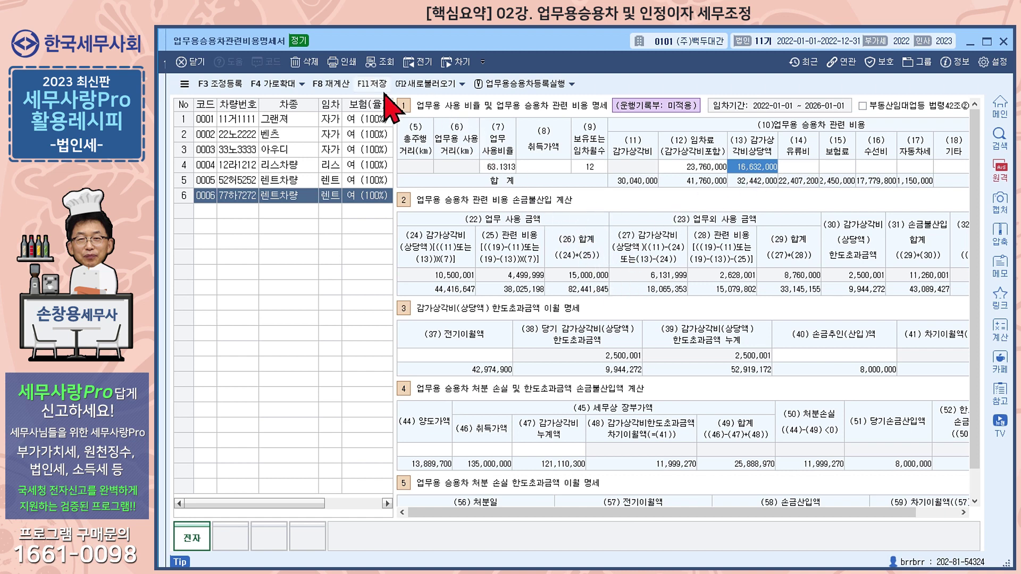
Compare the vehicle-related 익금산입 and 손금산입 items in 조정 등록 with the statement's adjustment amounts, and close it.
left_click(227, 85)
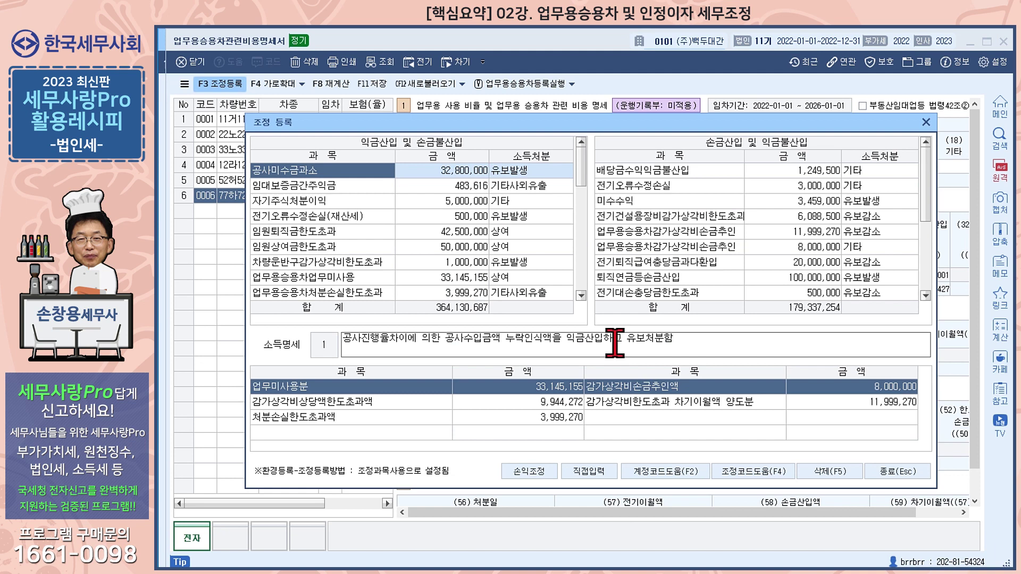
scroll(484, 297, "down", 1)
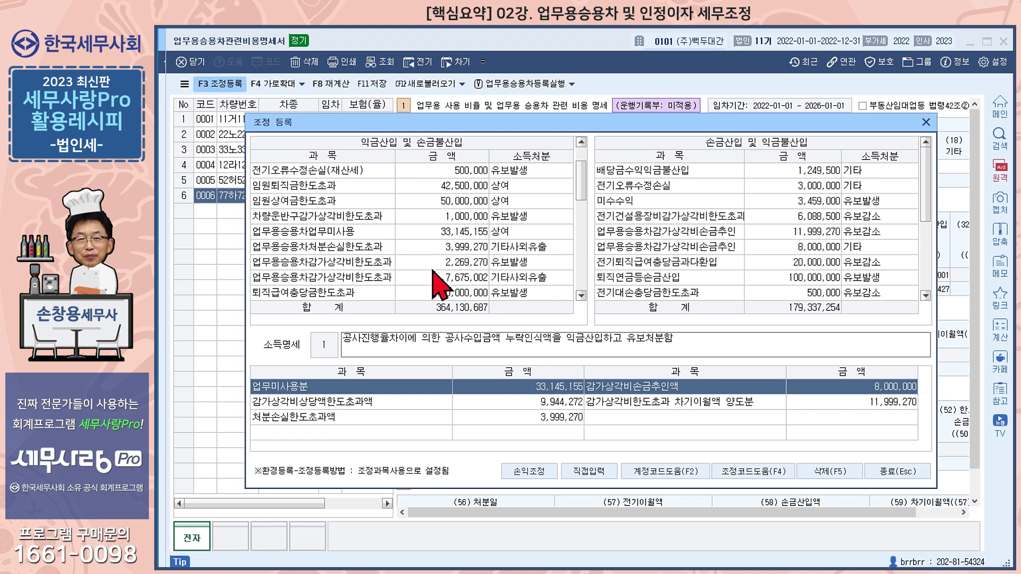
left_click(428, 232)
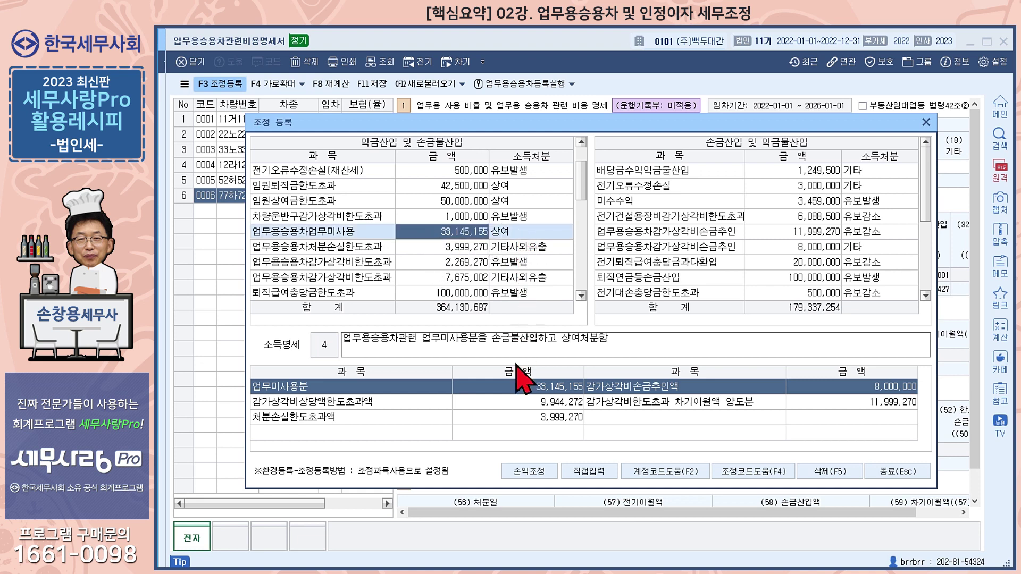
left_click(521, 403)
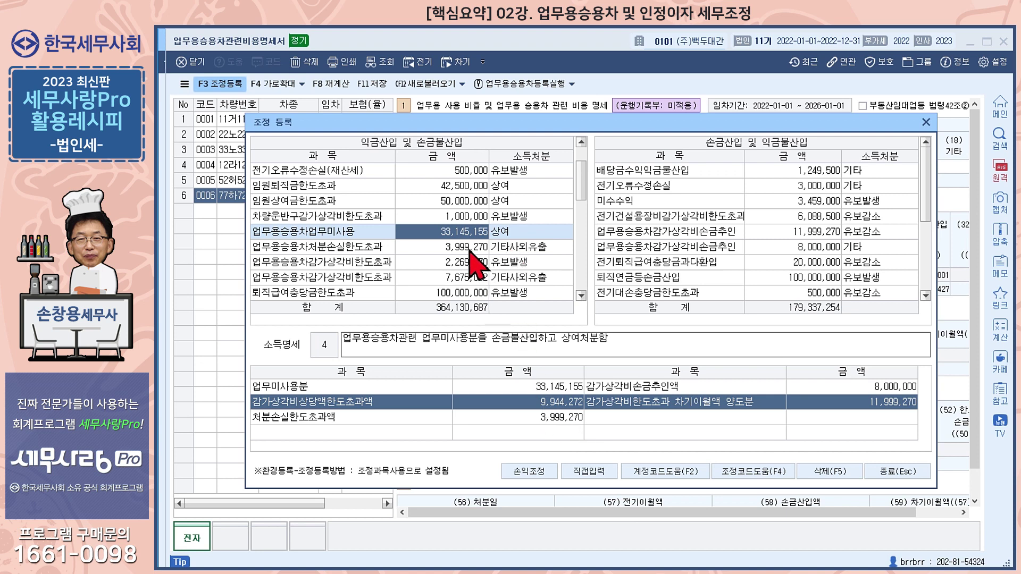
left_click(674, 386)
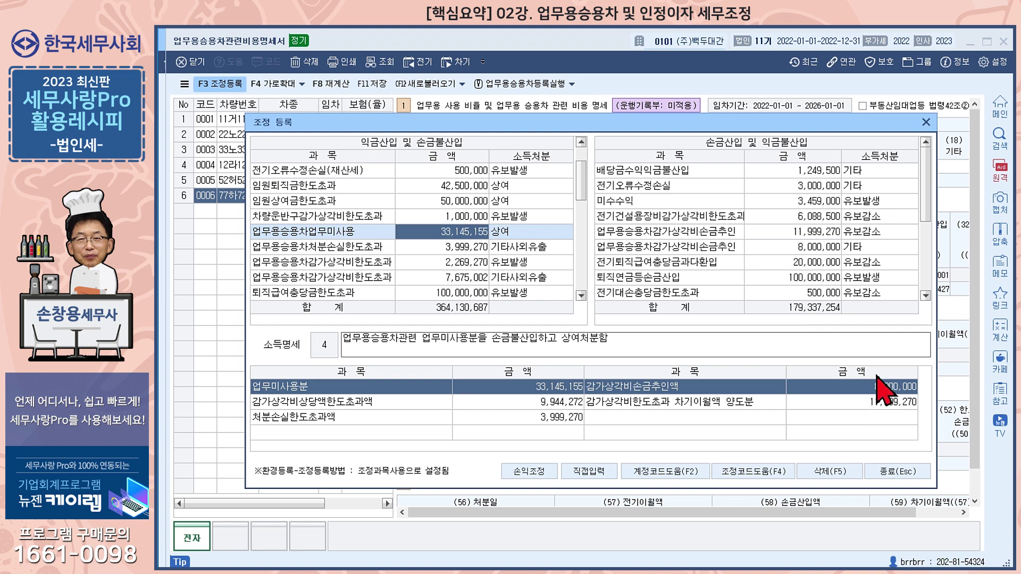
left_click(821, 249)
left_click(724, 401)
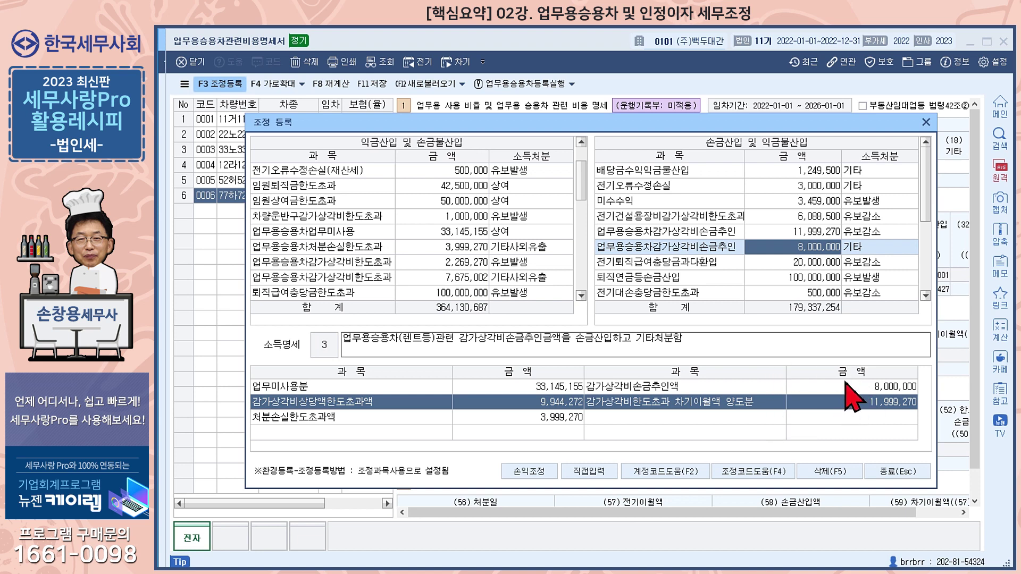
left_click(912, 472)
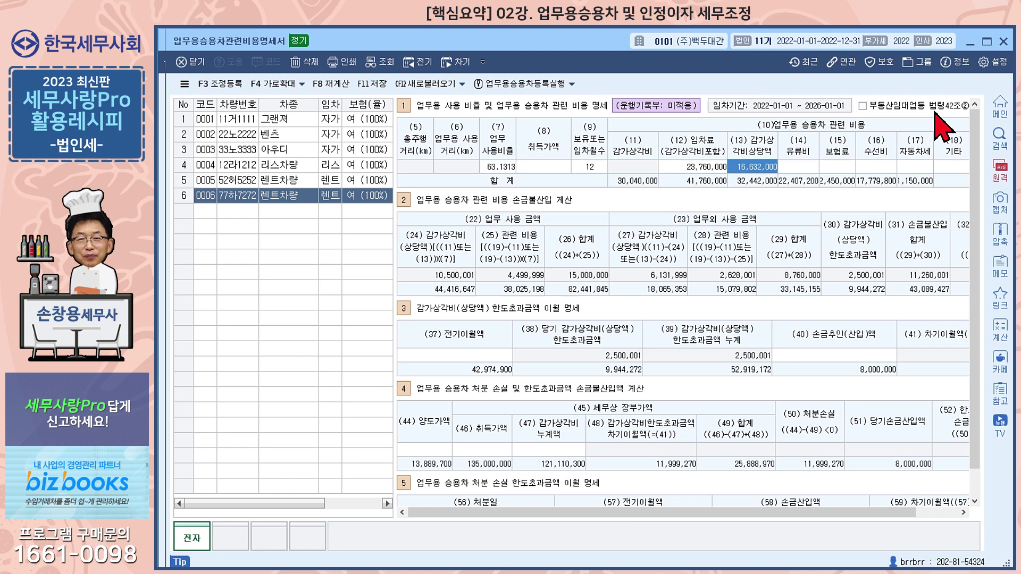
Try applying the 부동산임대업등 법령42조 option to the statement to compare its limits, and clear it again.
left_click(862, 106)
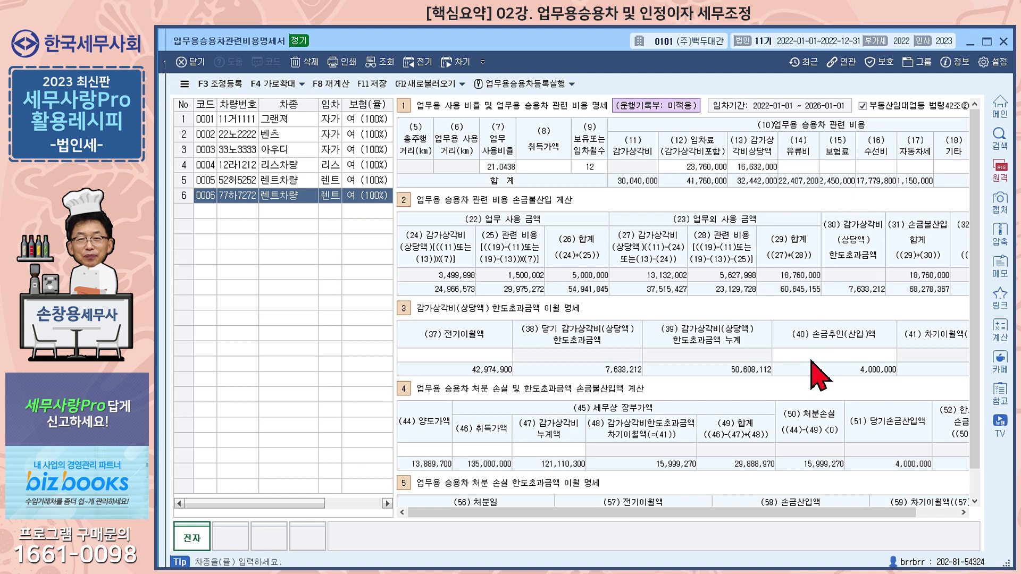
left_click(862, 106)
left_click(862, 106)
left_click(862, 106)
left_click(863, 106)
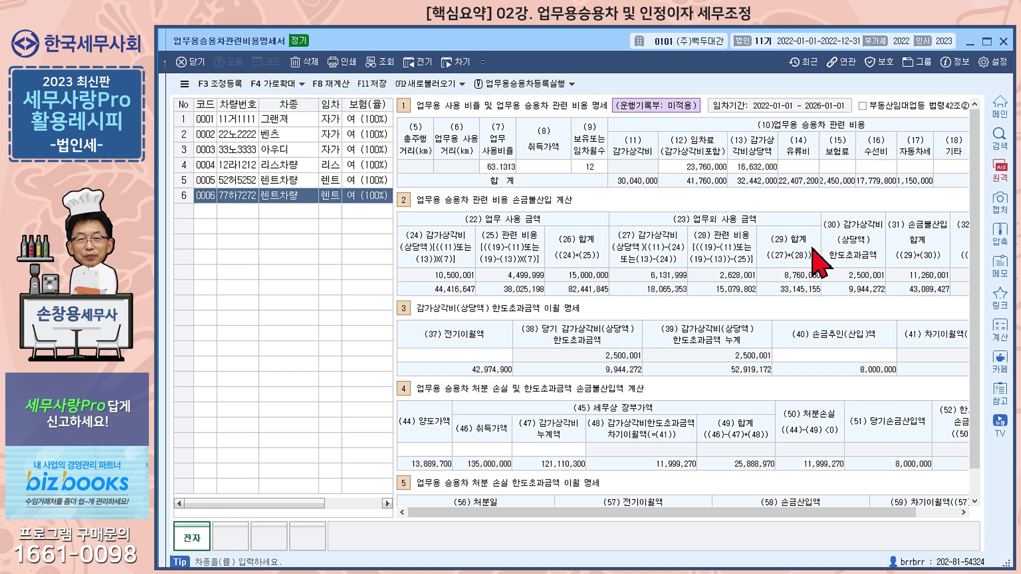
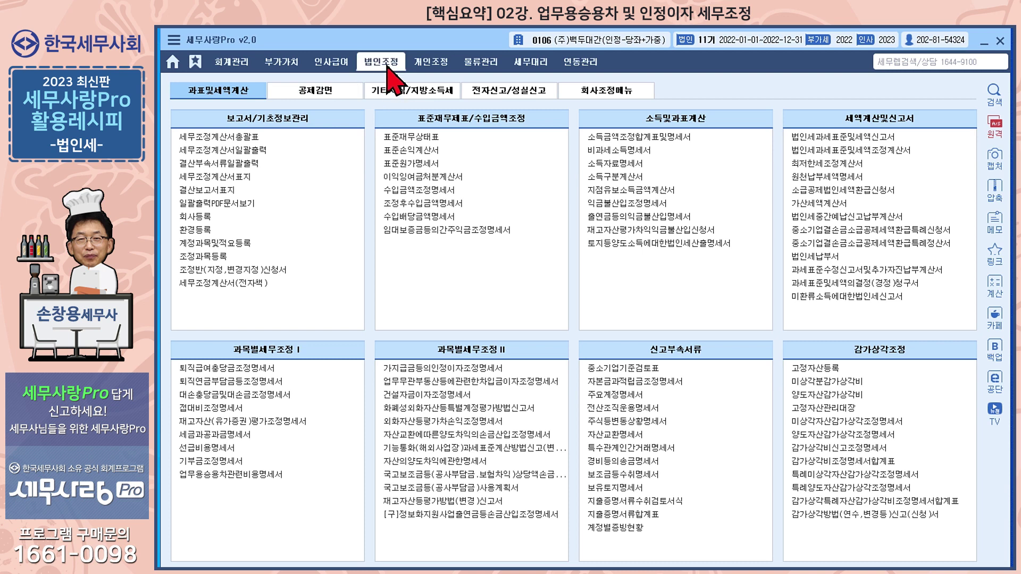
Open the 고유목적사업준비금조정명세서 for the non-profit corporation and enter a 소득금액 of 102,000,000.
left_click(404, 97)
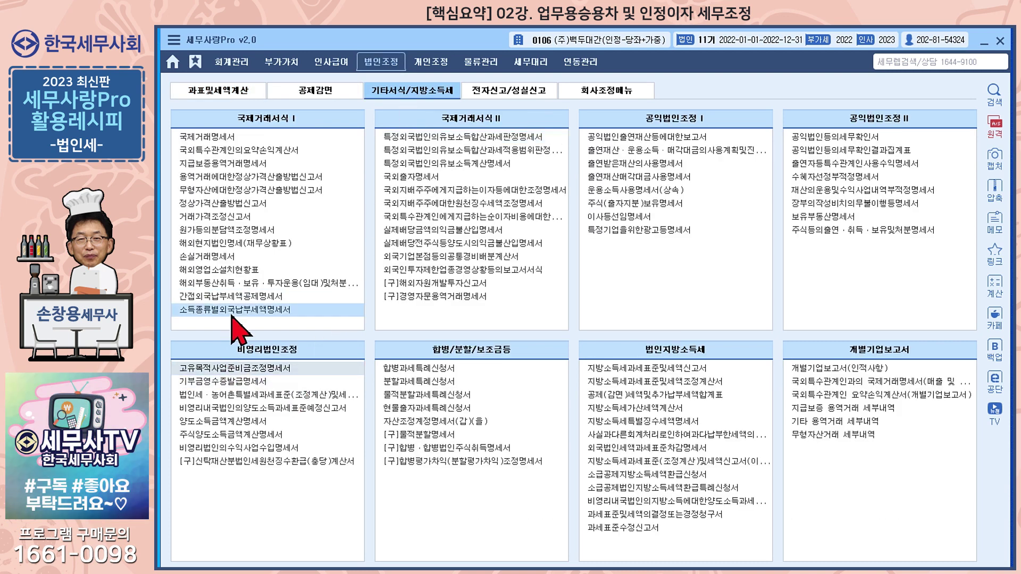
left_click(284, 371)
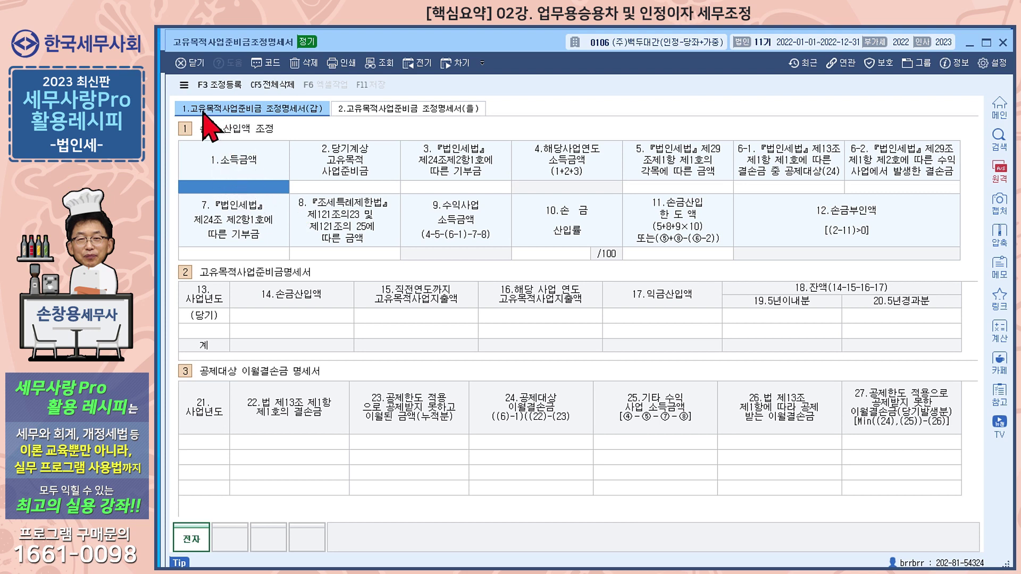
left_click(266, 187)
type("102000000")
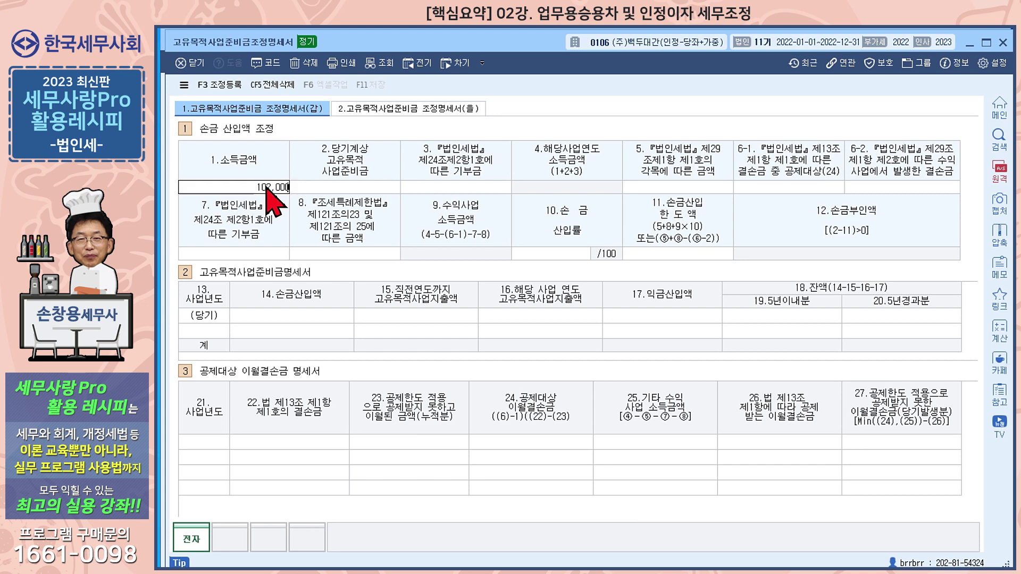
key("Return")
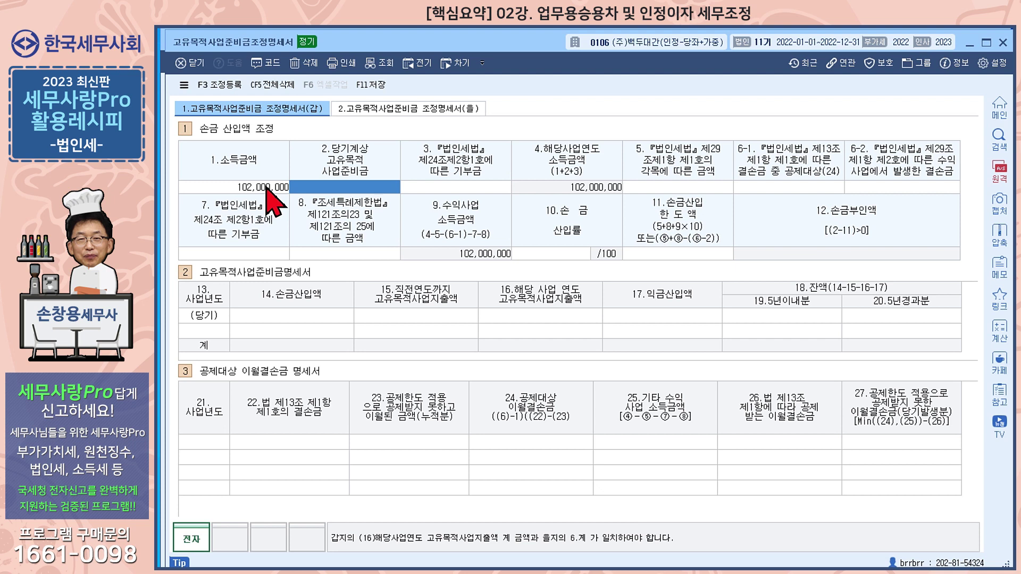
Enter 150,000,000 for (2) 당기계상 고유목적사업준비금, 8,000,000 for the (3) 기부금, and 80,000,000 for the (5) 제29조제1항 제1호 amount.
type("150000000")
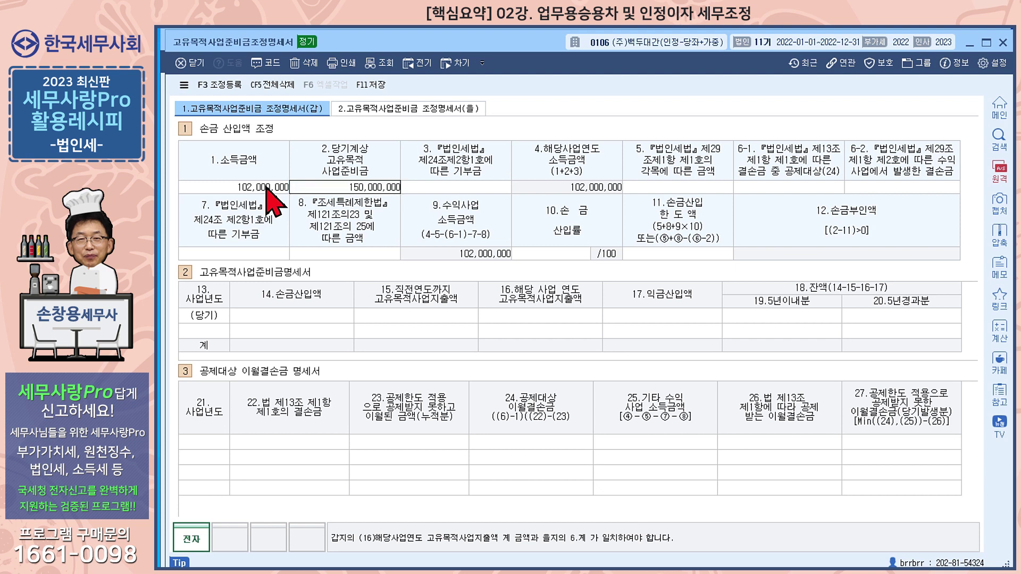
key("Return")
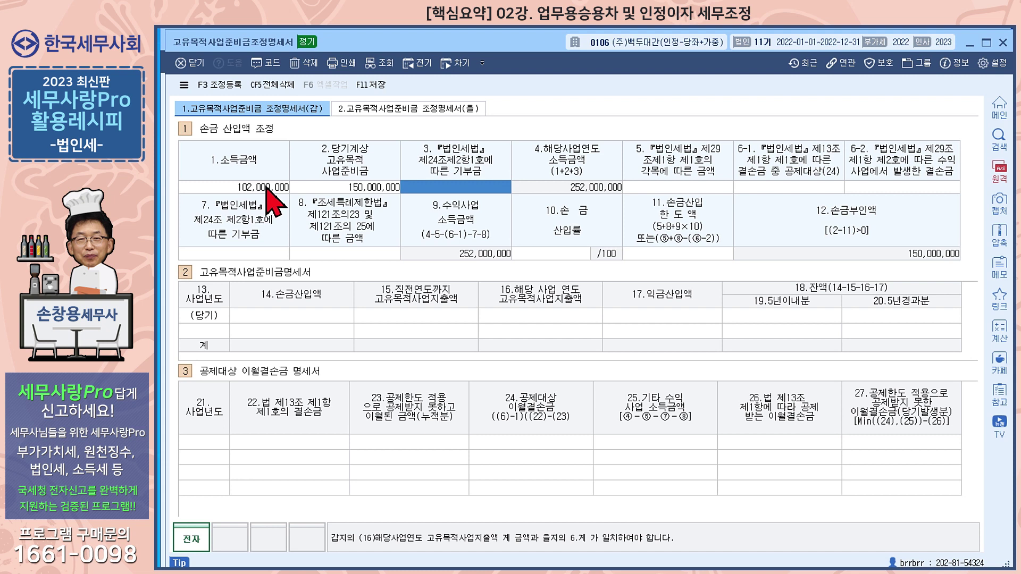
type("8000000")
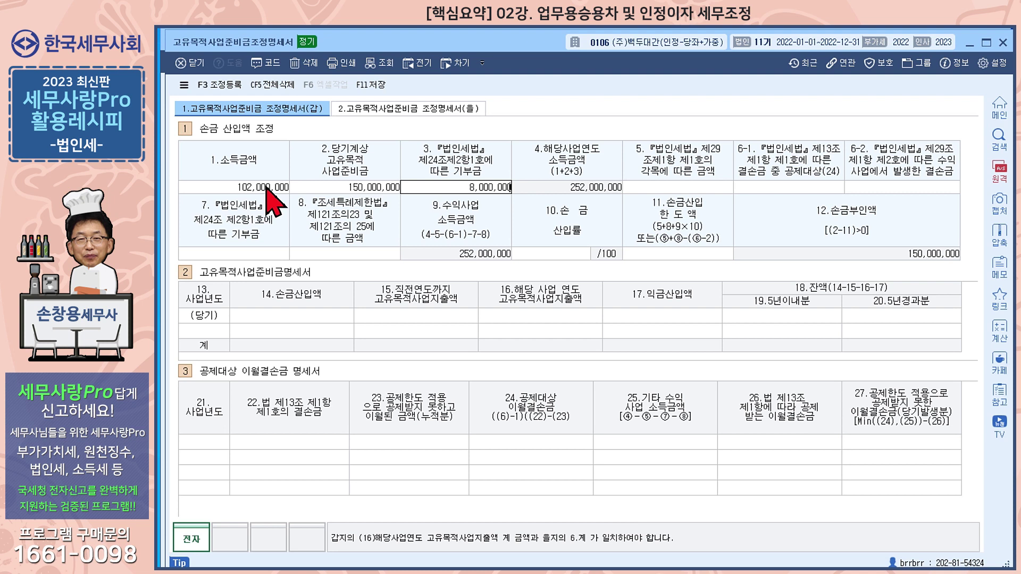
key("Return")
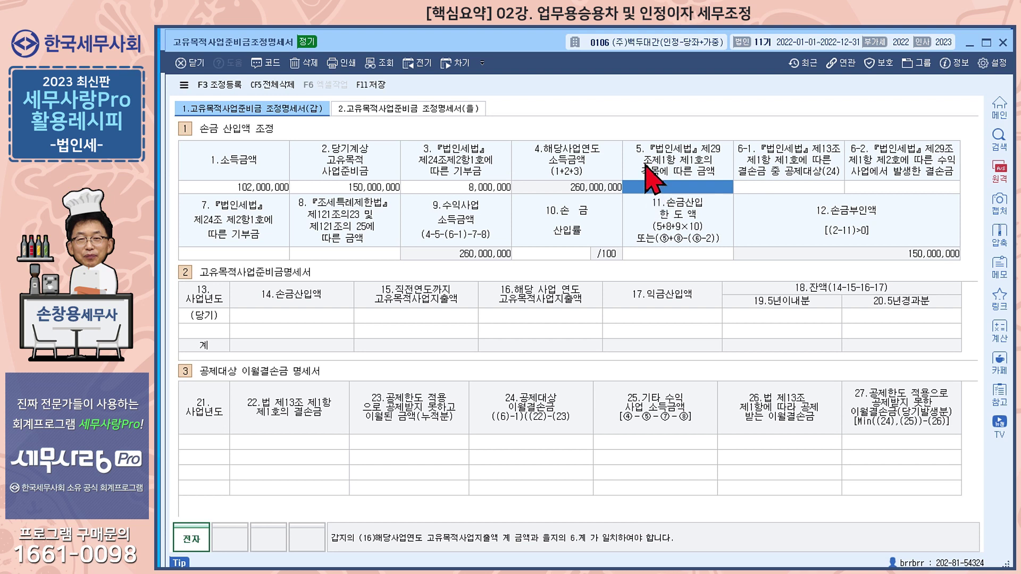
type("80000000")
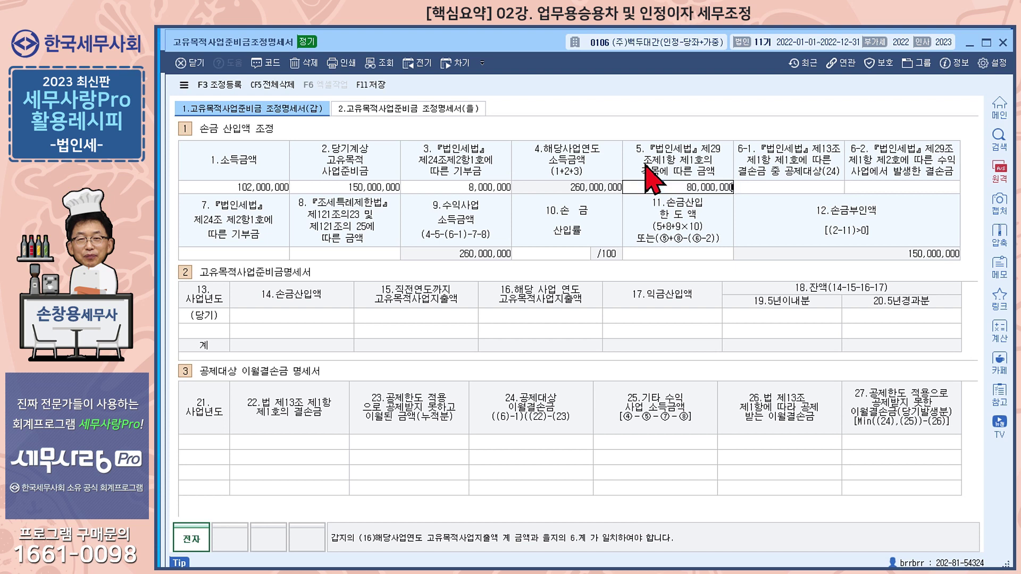
key("Return")
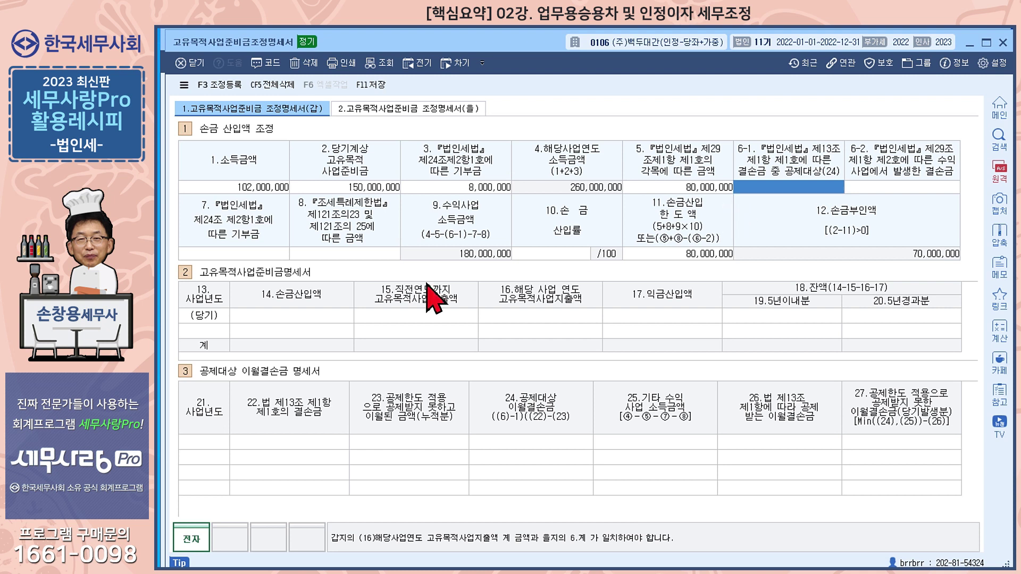
Enter 8,000,000 for the (7) 제24조 제2항1호 기부금 and choose 50 as the (10) 손금산입률.
left_click(237, 255)
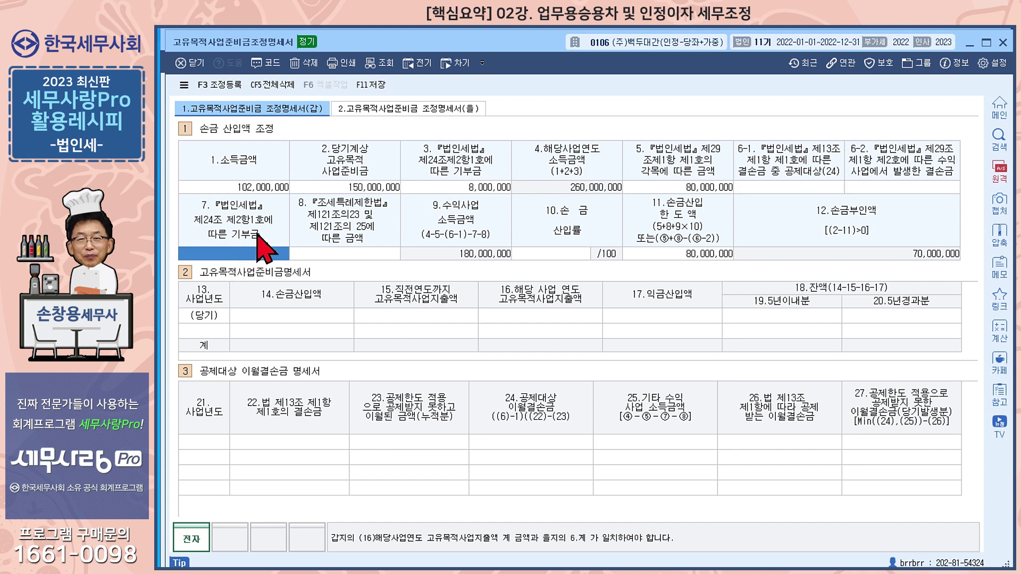
type("8000000")
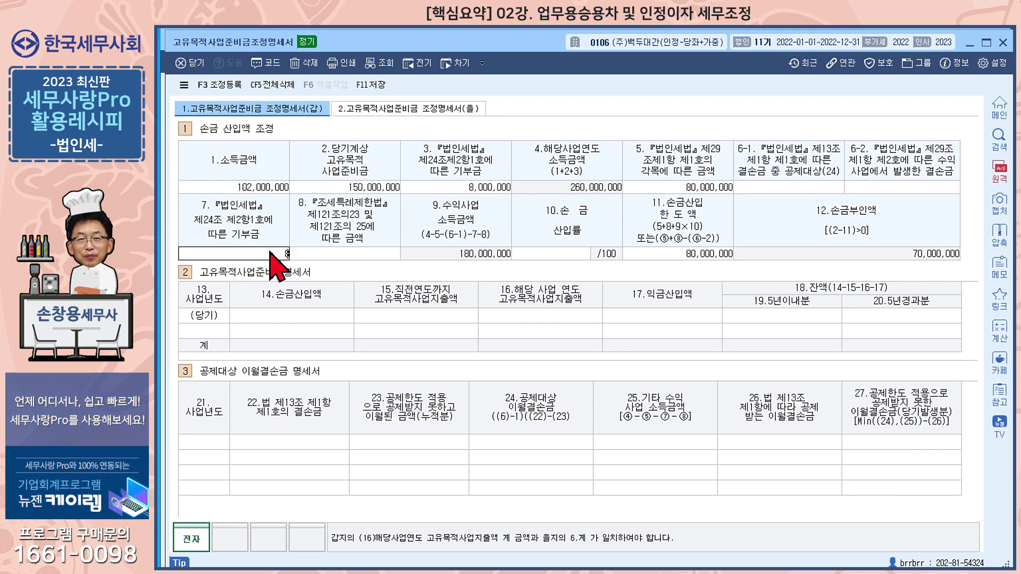
key("Return")
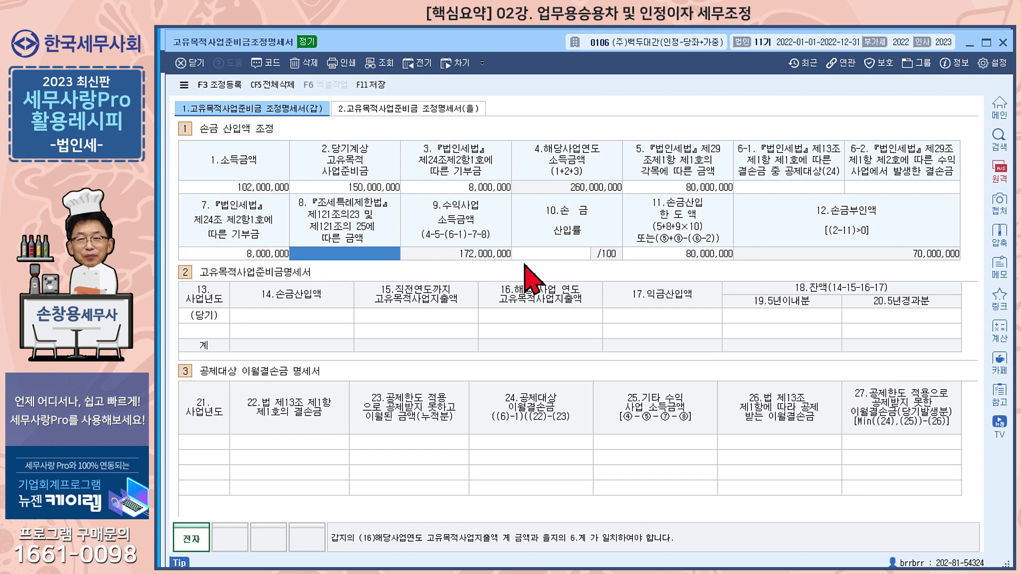
left_click(553, 255)
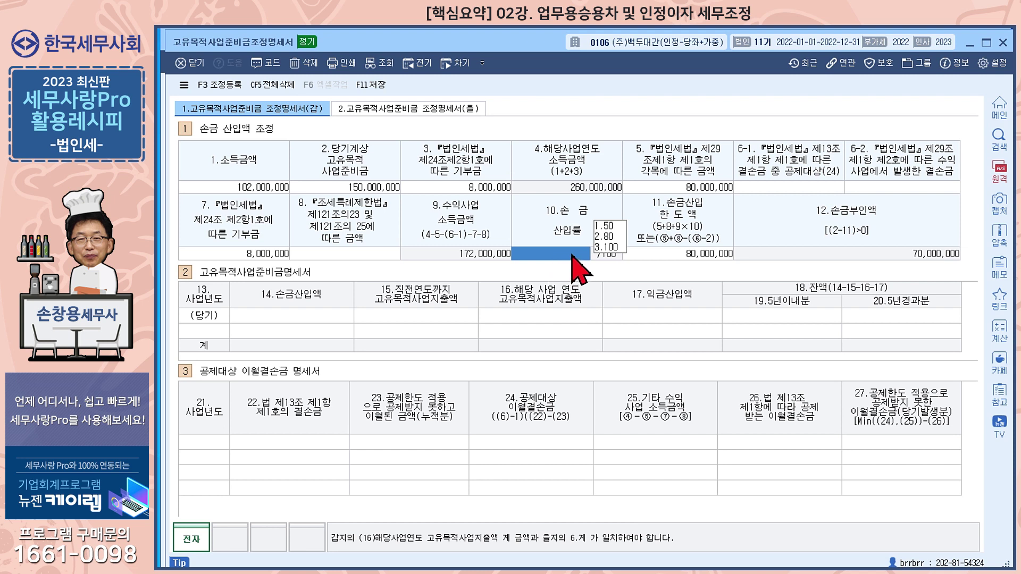
left_click(609, 228)
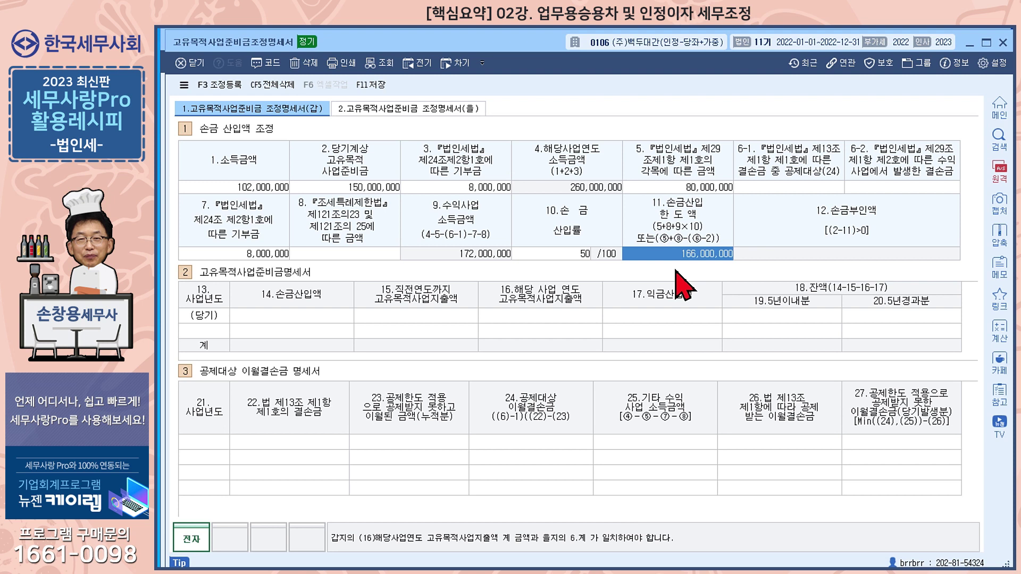
Enter a (14) 손금산입액 of 150,000,000 for the 당기 row of the 고유목적사업준비금명세서.
left_click(267, 317)
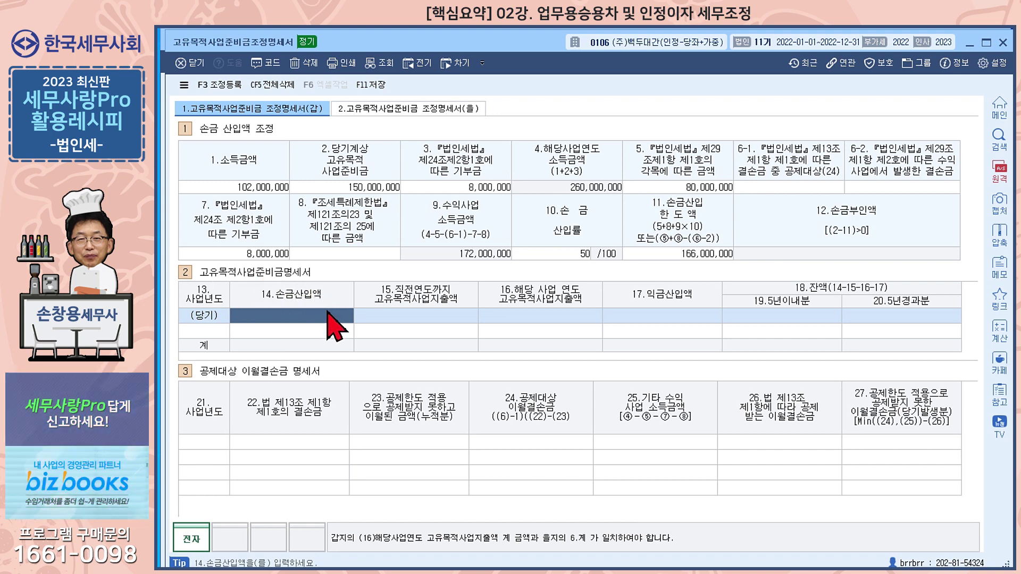
left_click(264, 313)
type("150000000")
key("Return")
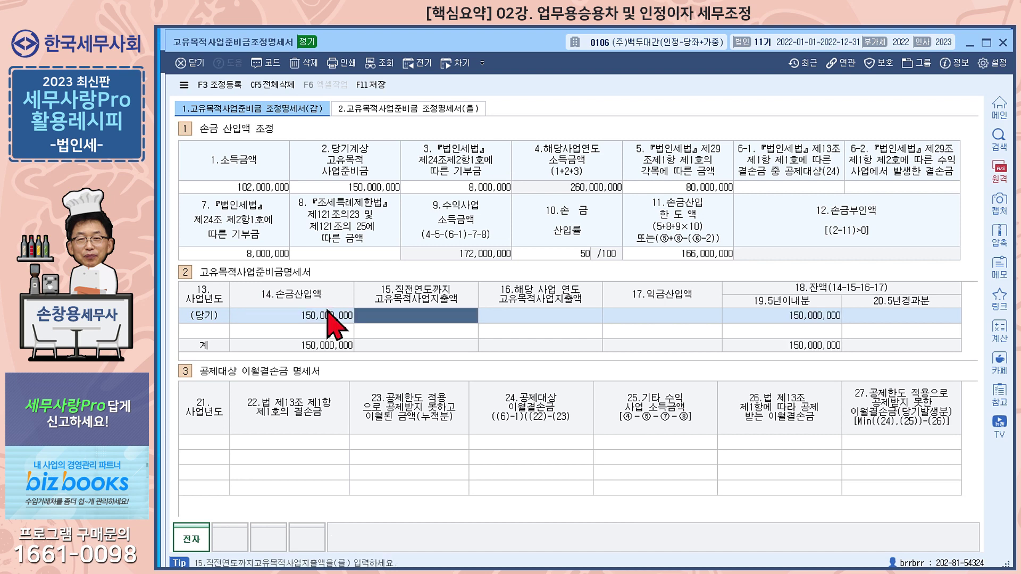
key("Return")
key("Return")
key("Return")
key("Return")
key("Return")
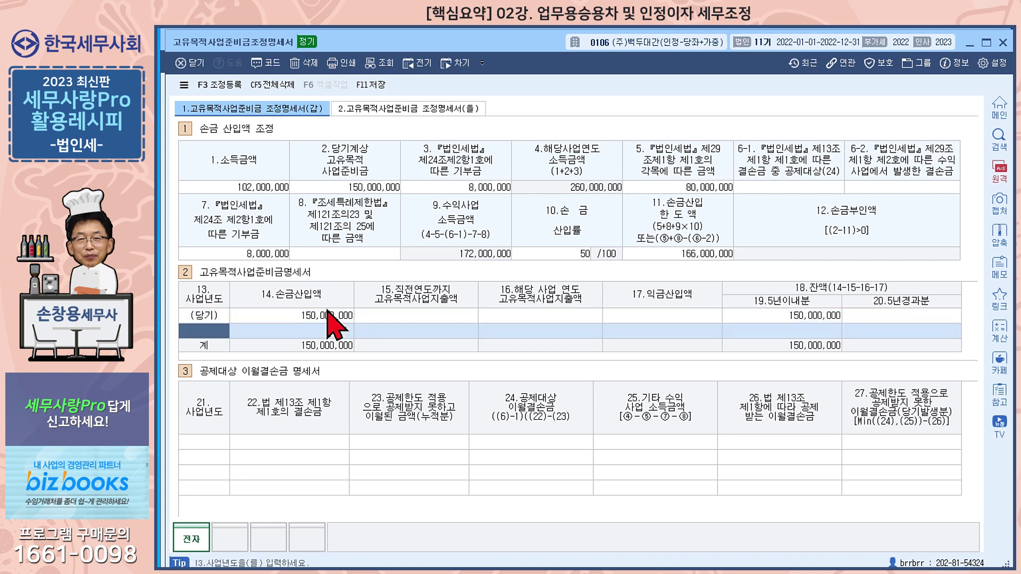
Add a 2021 사업년도 row with a (14) 손금산입액 of 20,000,000.
type("2021")
key("Return")
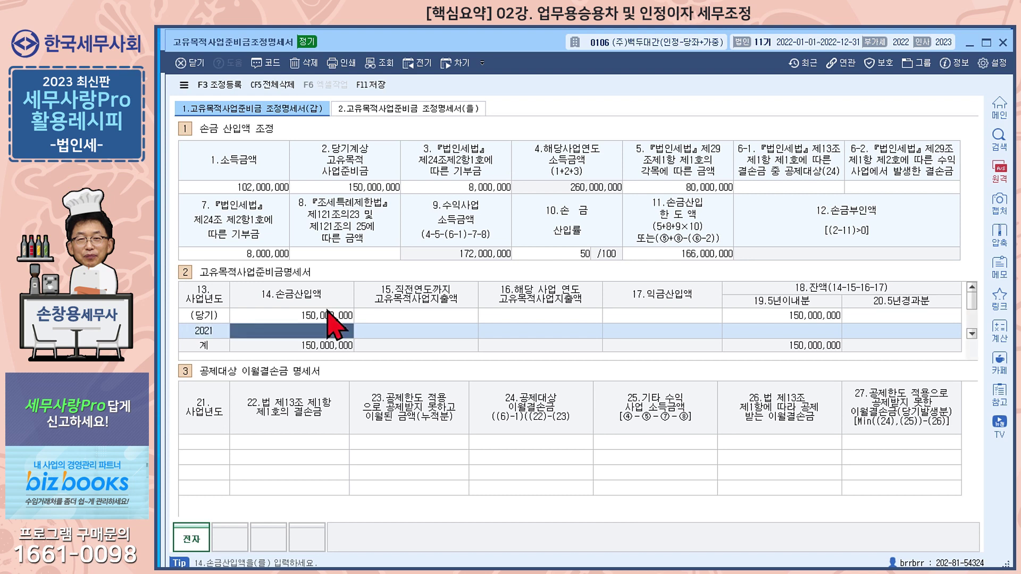
type("20000000")
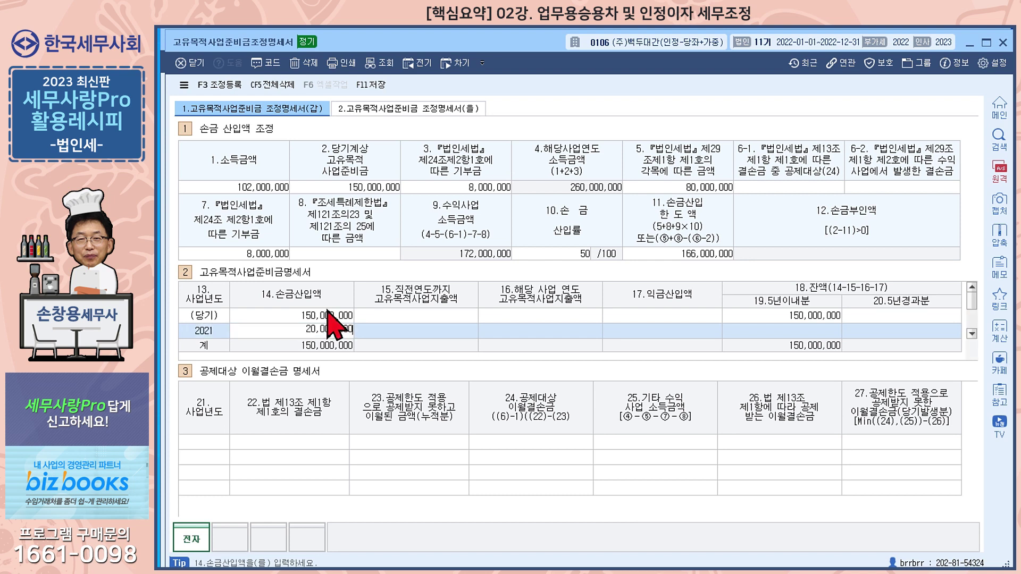
key("Return")
key("Return")
key("Return")
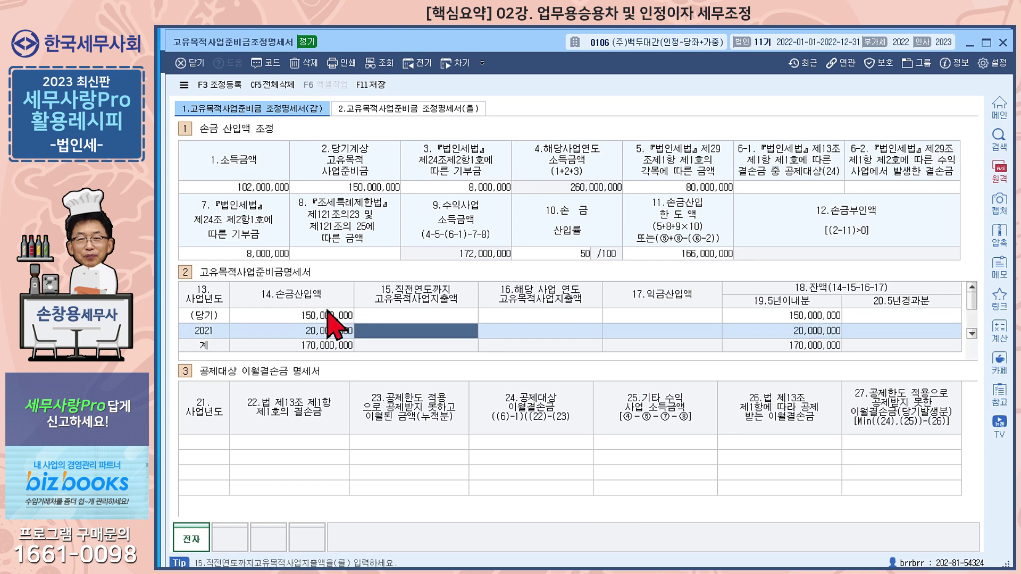
Correct the 2021 row's (14) 손금산입액 to 200,000,000 and finish the row.
key("Left")
key("Left")
key("Left")
type("0")
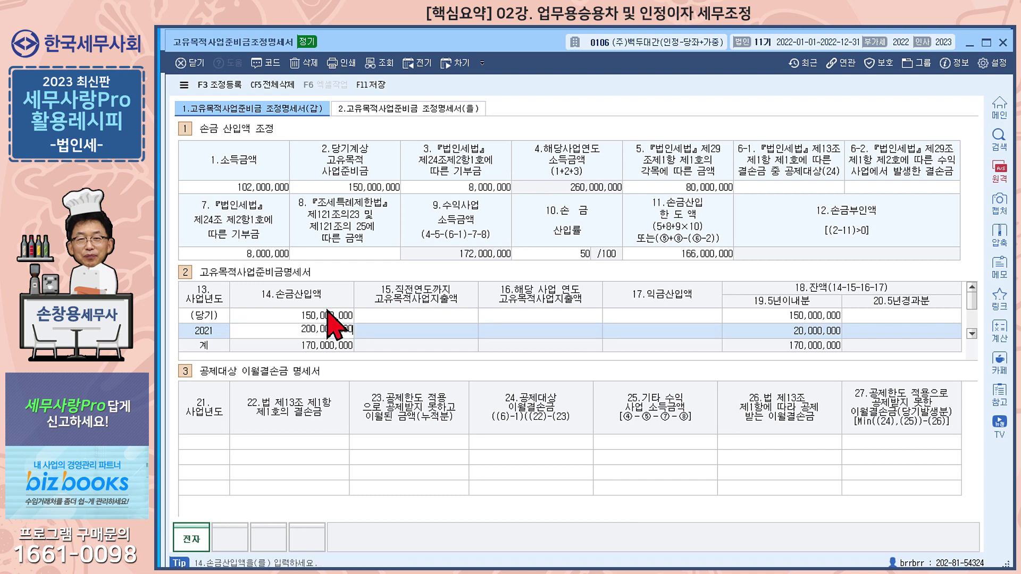
key("Return")
key("Return")
key("Return")
key("Return")
key("Return")
key("Return")
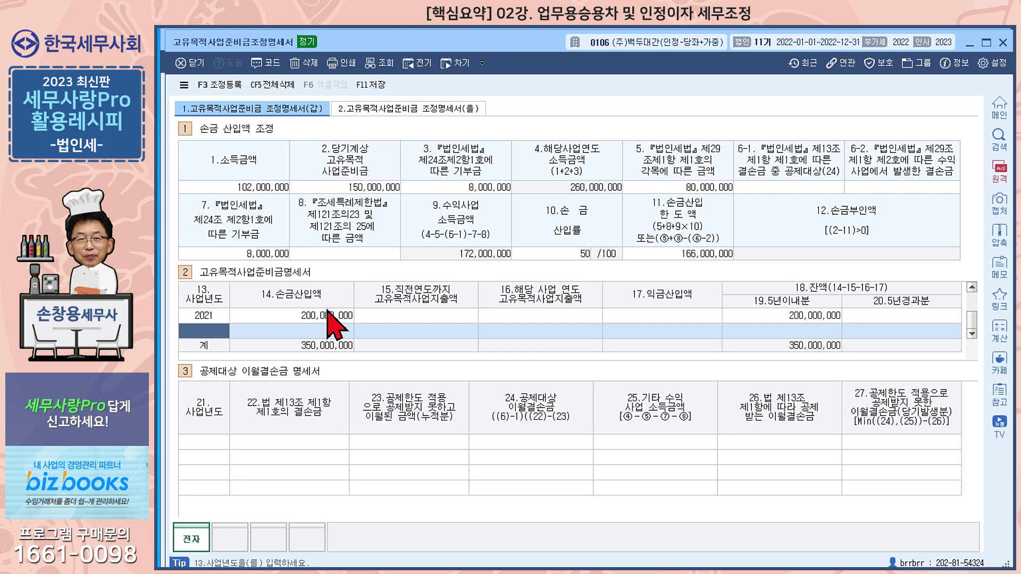
Add a 2020 row with a (14) 손금산입액 of 100,000,000 and a (15) 직전연도까지 고유목적사업지출액 of 30,000,000.
type("2020")
key("Return")
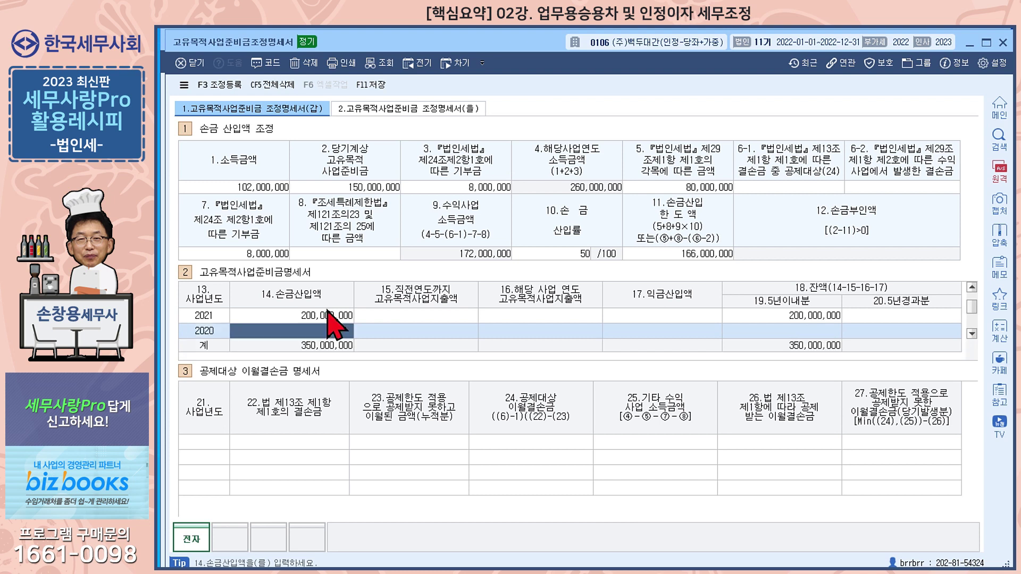
type("100000000")
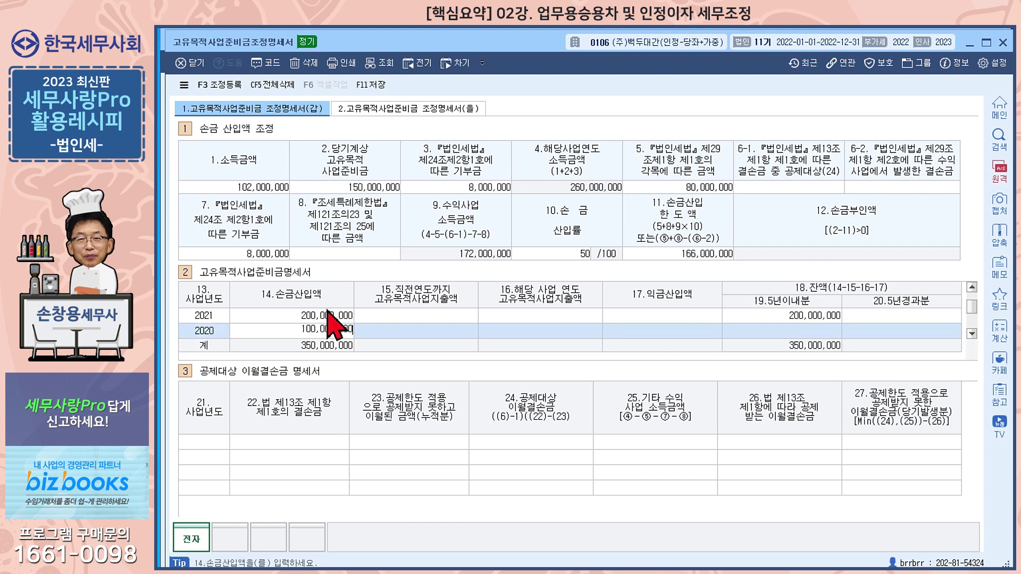
key("Return")
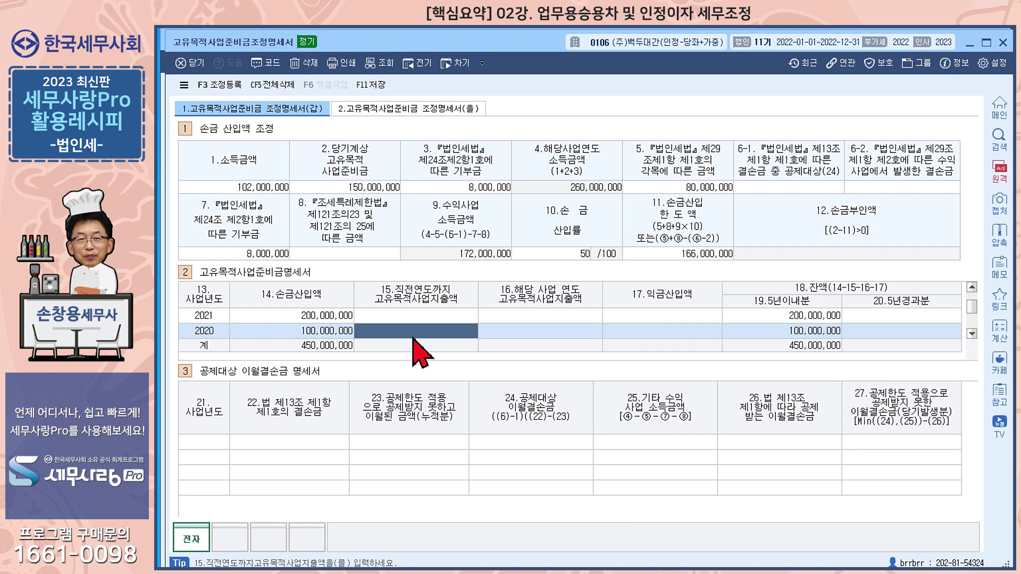
type("30,000,000")
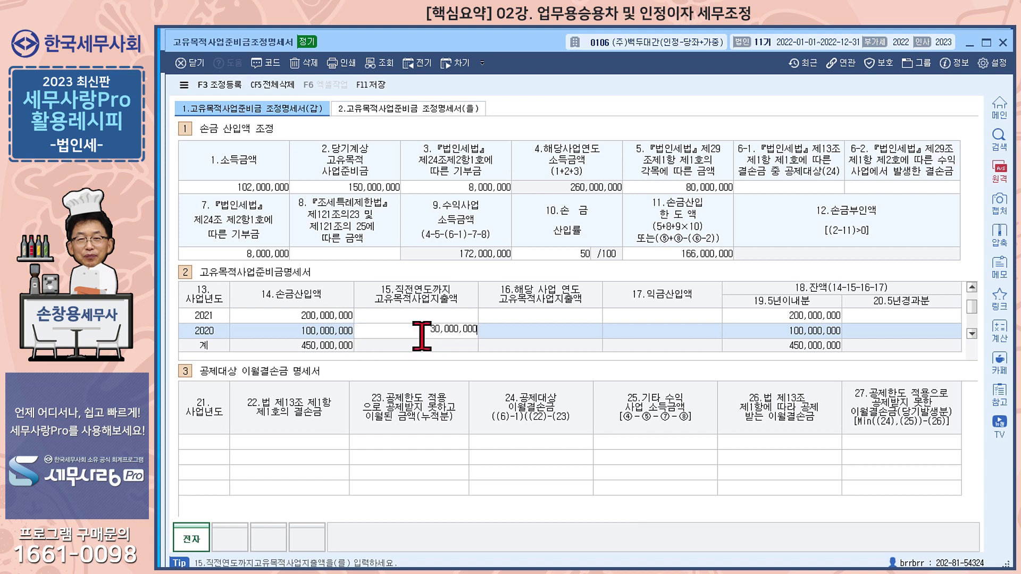
key("Return")
key("Up")
key("Left")
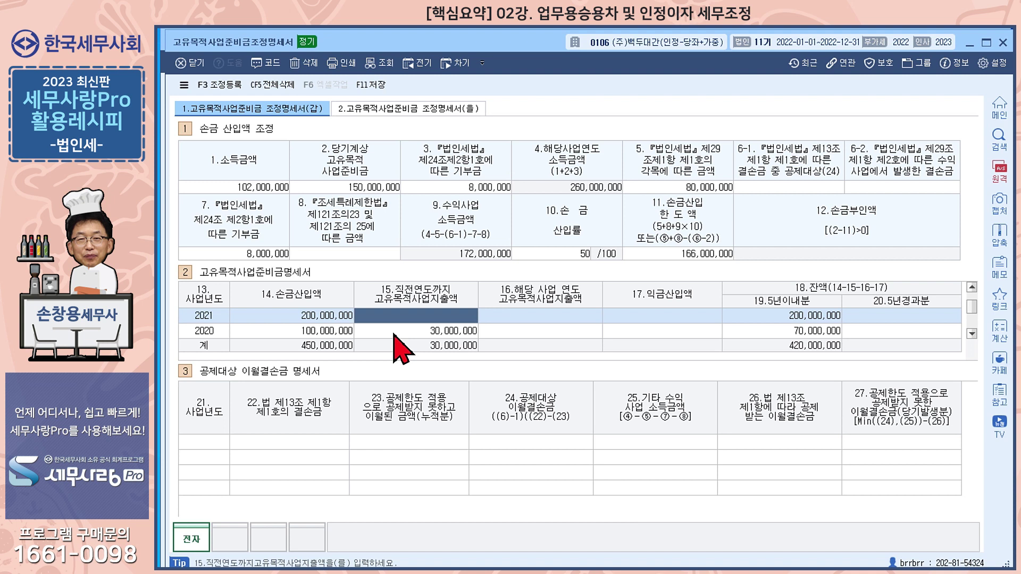
Set the 2020 row's (16) 해당 사업연도 고유목적사업지출액 to 70,000,000.
scroll(553, 340, "down", 1)
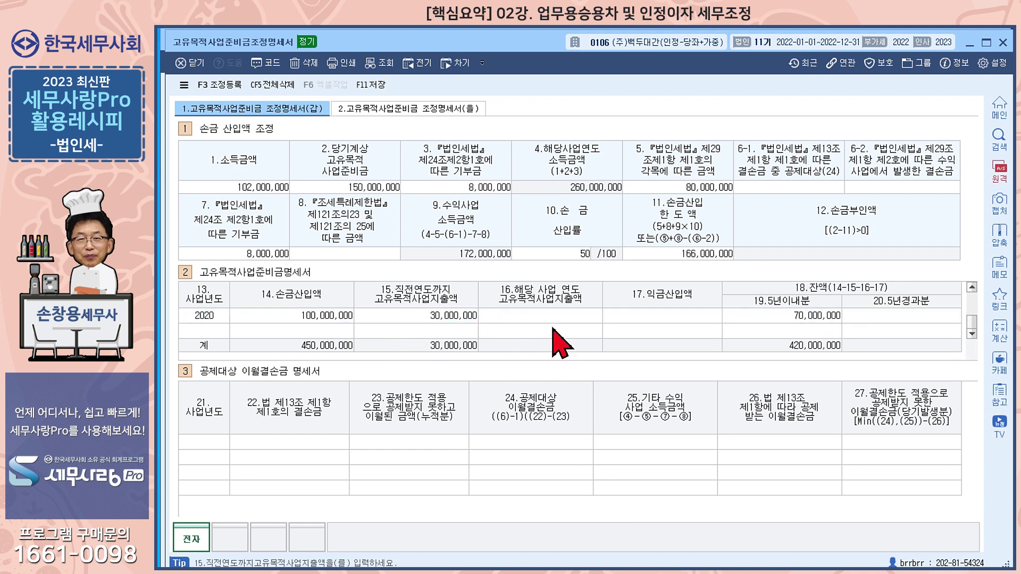
scroll(553, 333, "up", 1)
scroll(550, 329, "down", 1)
left_click(536, 319)
type("7")
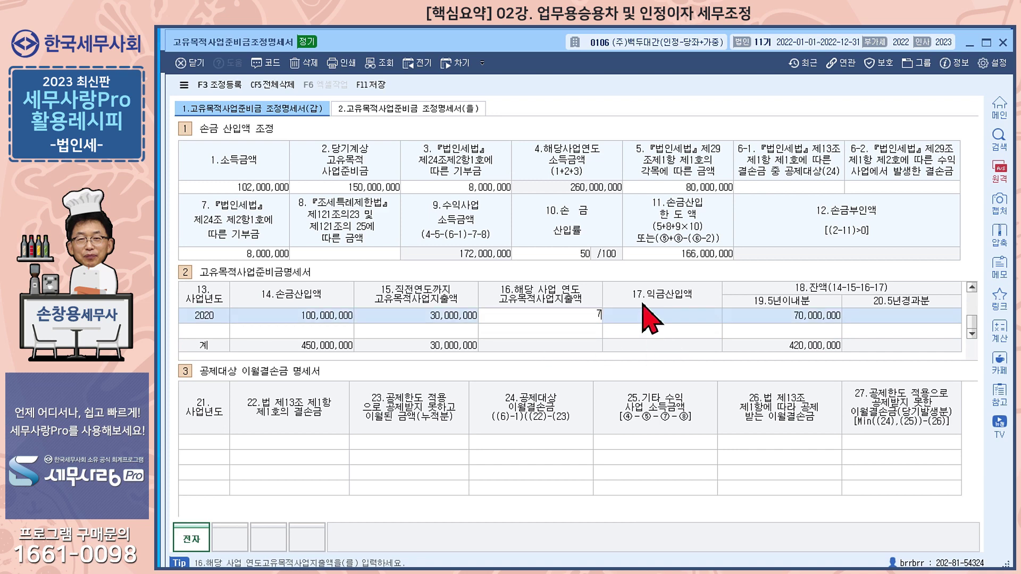
type("0,000,000")
key("Return")
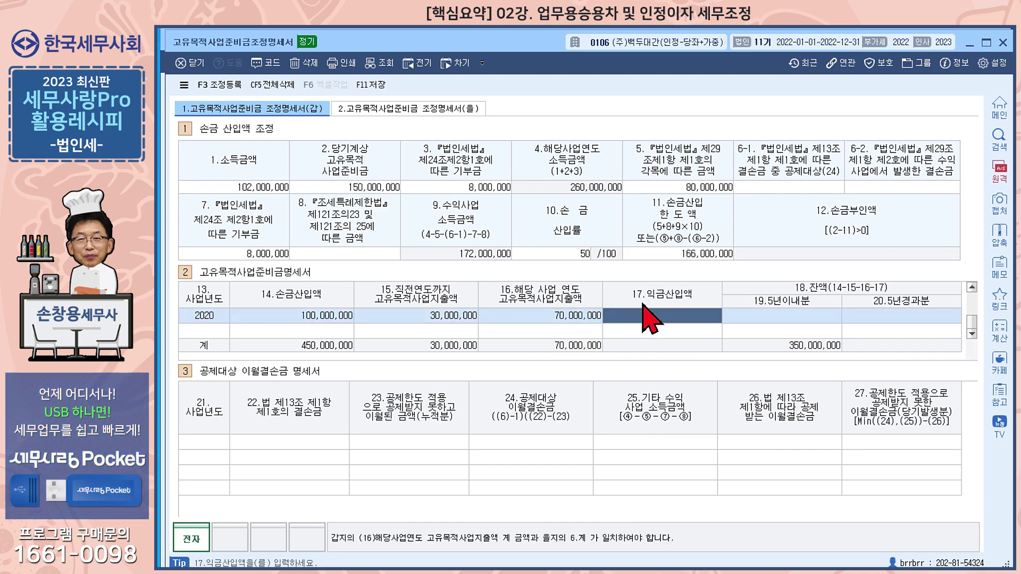
Set the 2021 row's (16) 해당 사업연도 고유목적사업지출액 to 80,000,000.
scroll(568, 325, "up", 1)
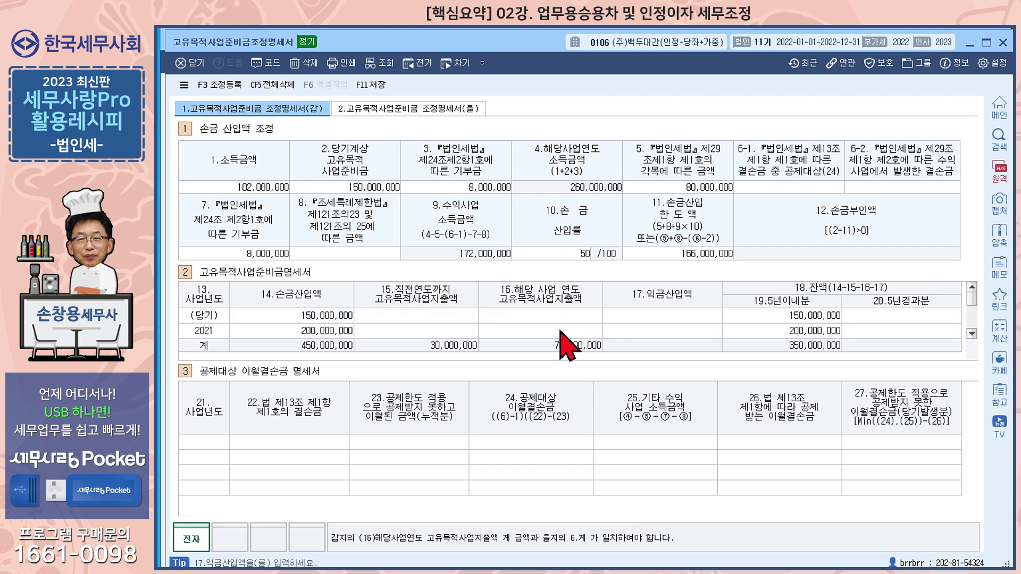
left_click(585, 332)
type("80")
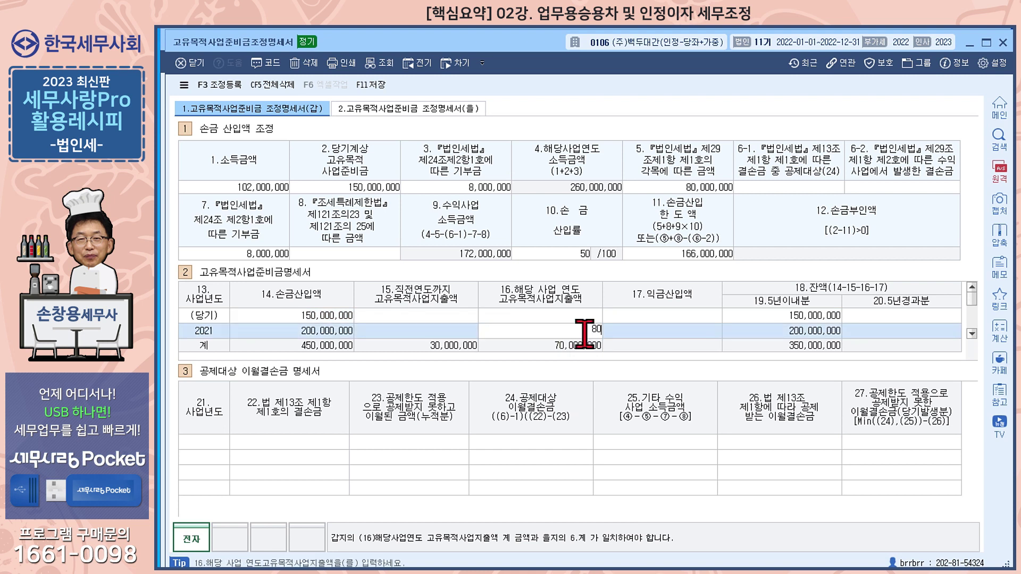
type(",000,000")
key("Return")
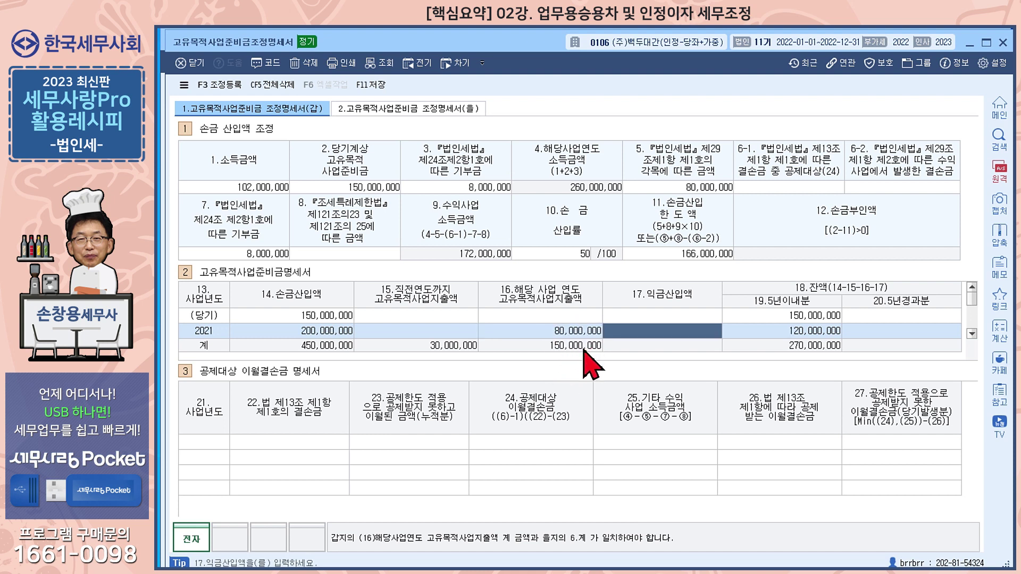
View the spending sections of the 고유목적사업준비금 조정명세서(을) and close the statement.
left_click(418, 114)
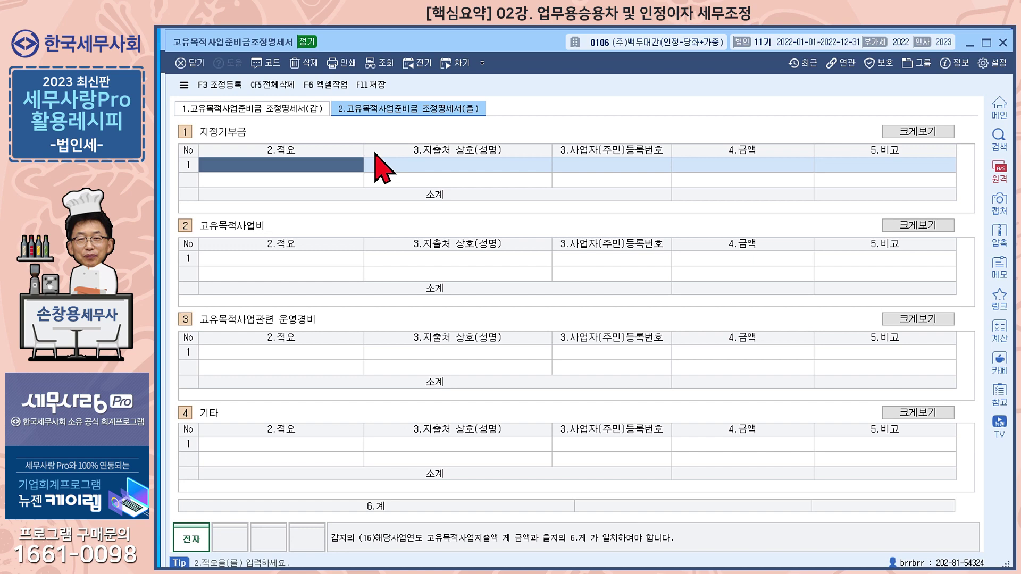
left_click(1002, 42)
left_click(541, 344)
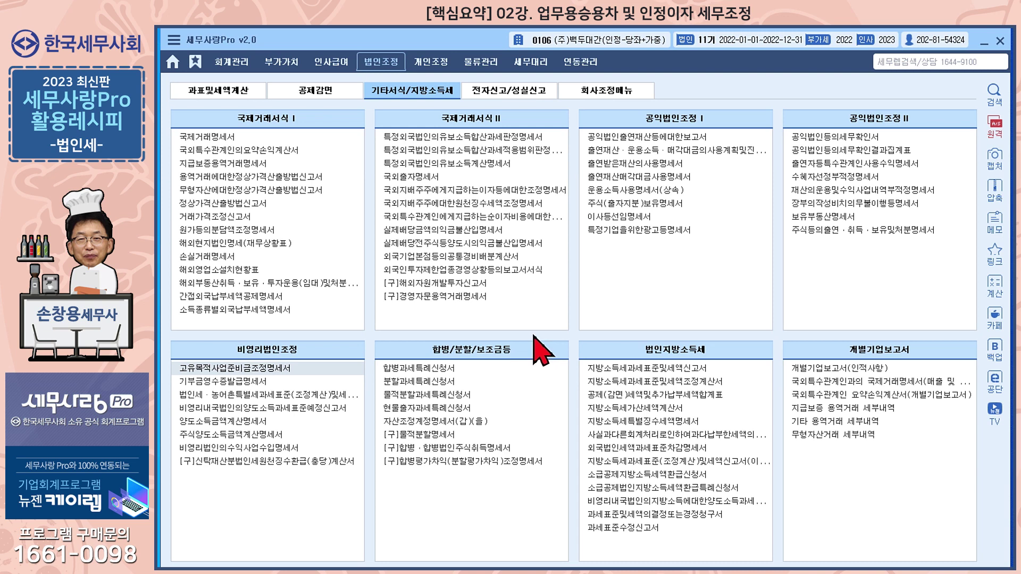
Look at the 국고보조금등(공사부담금)사용계획서 form among the 과목별세무조정 II items of 과표및세액계산, and close it.
left_click(234, 96)
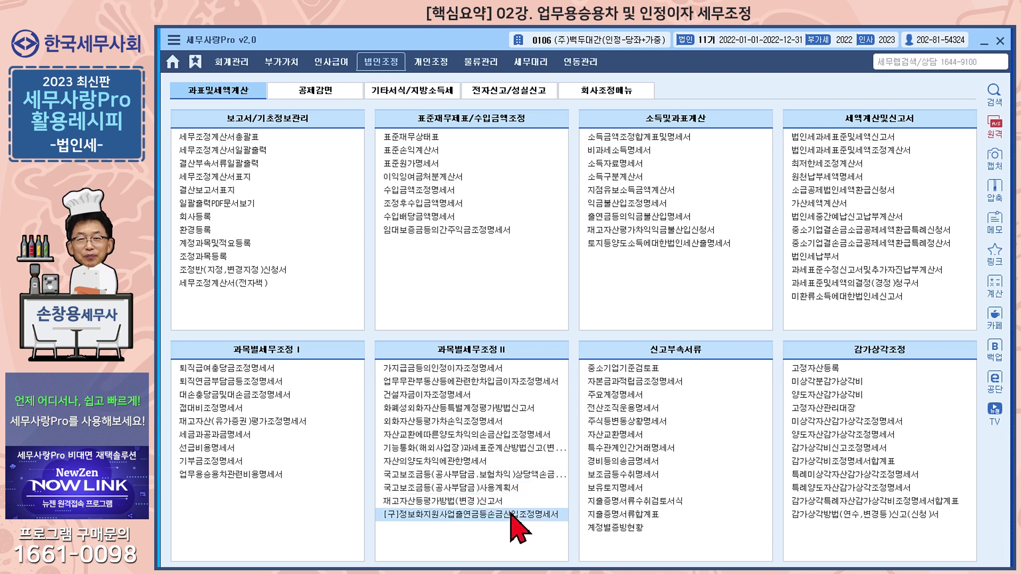
left_click(482, 491)
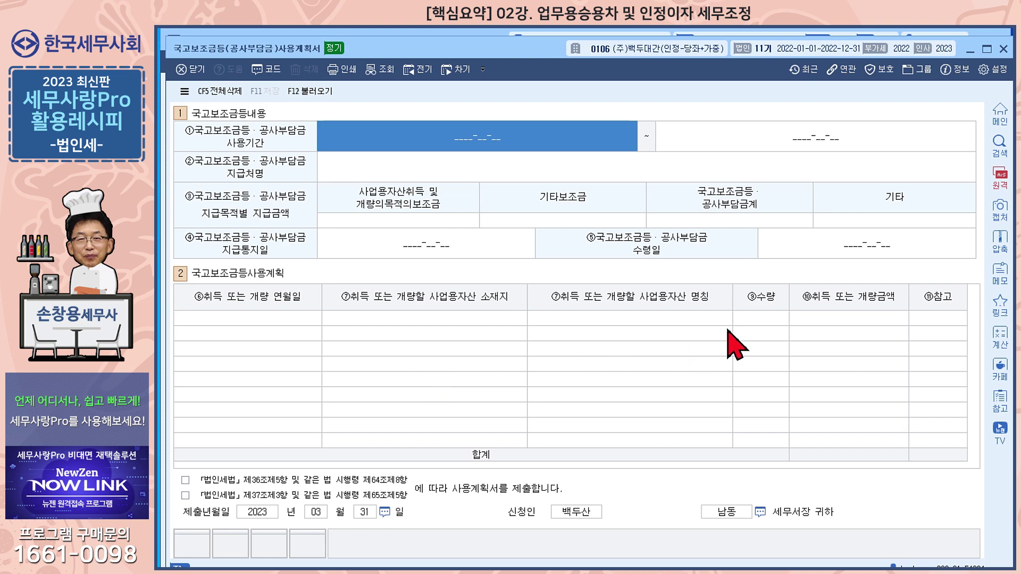
left_click(1003, 49)
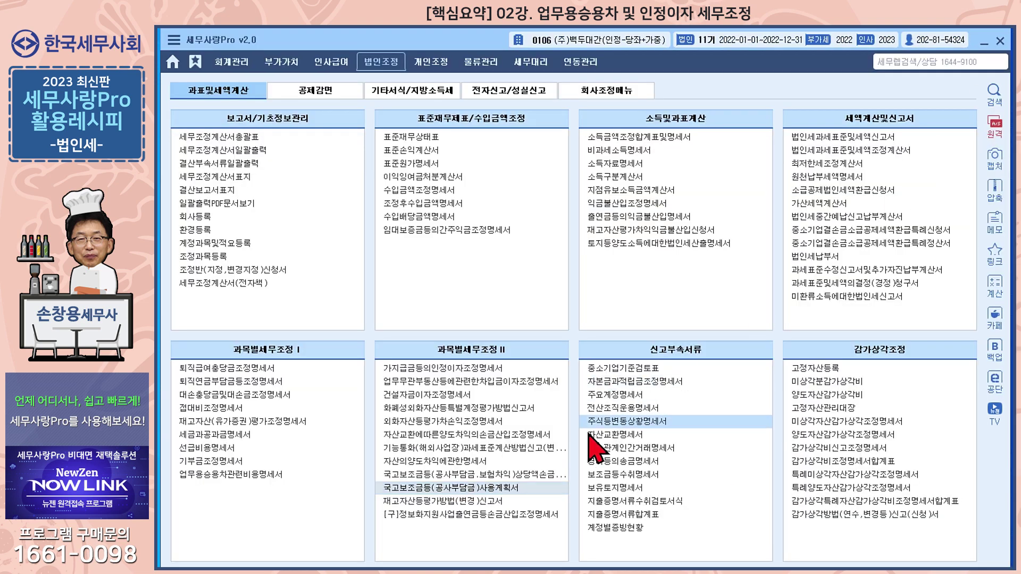
Open the 국고보조금등(공사부담금.보험차익)상당액손금산입조정명세서 and set the first government-subsidy row's (1) 보조금 수령액 to 100,000,000.
left_click(521, 476)
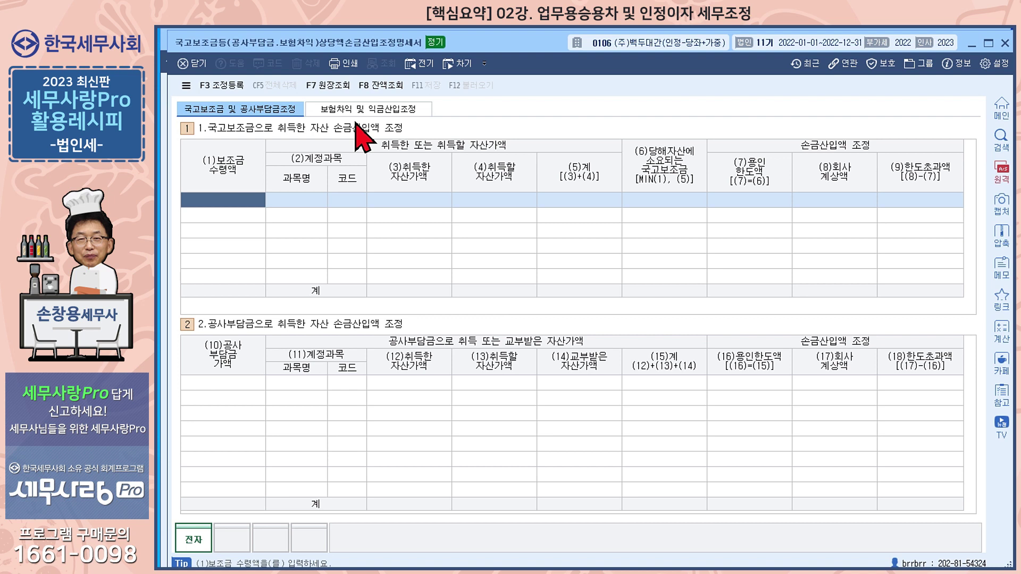
left_click(229, 200)
type("100,000,000")
key("Return")
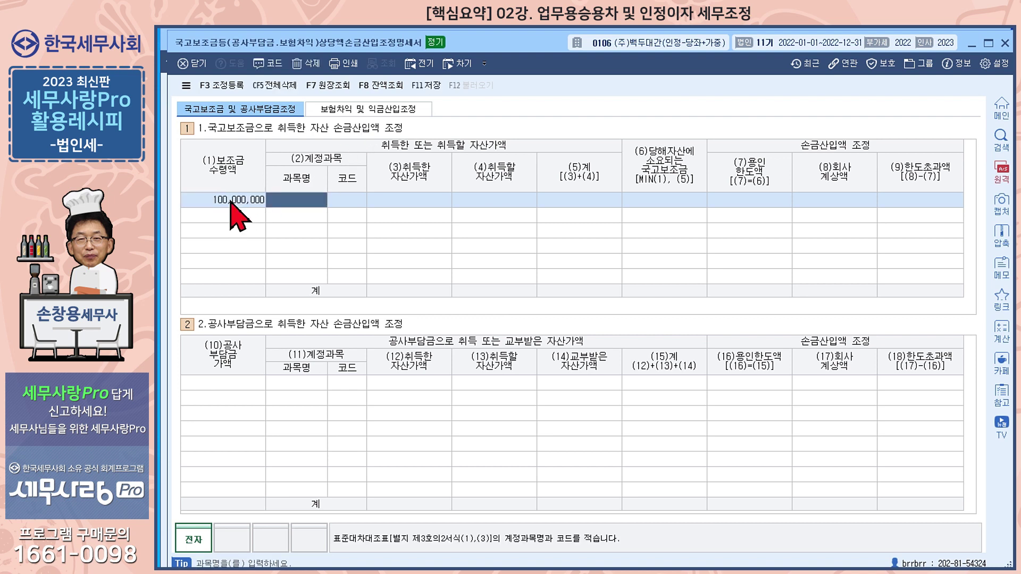
Set the first subsidy row's (2) 계정과목 to 기계장치 with account code 122.
type("206")
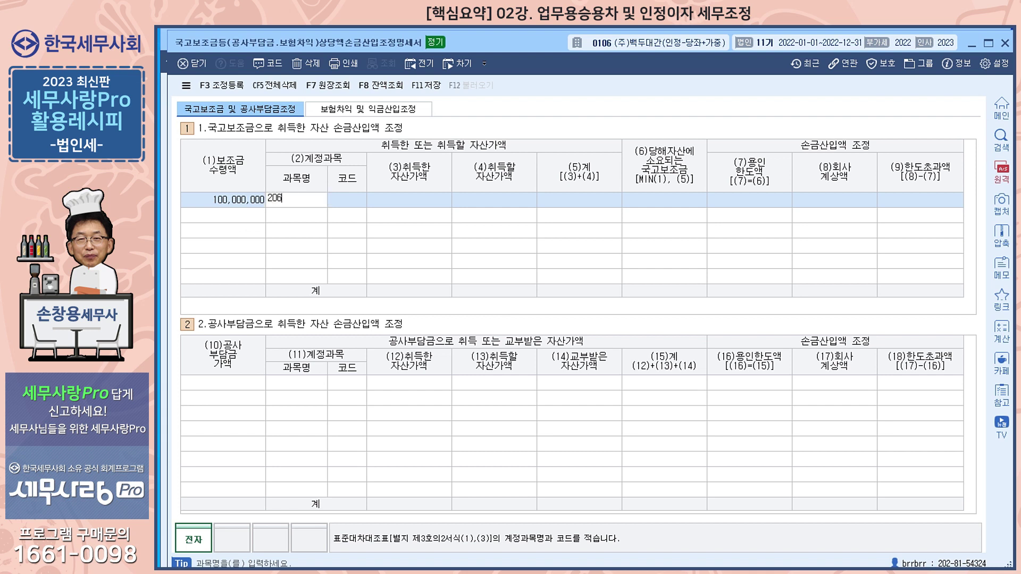
key("Return")
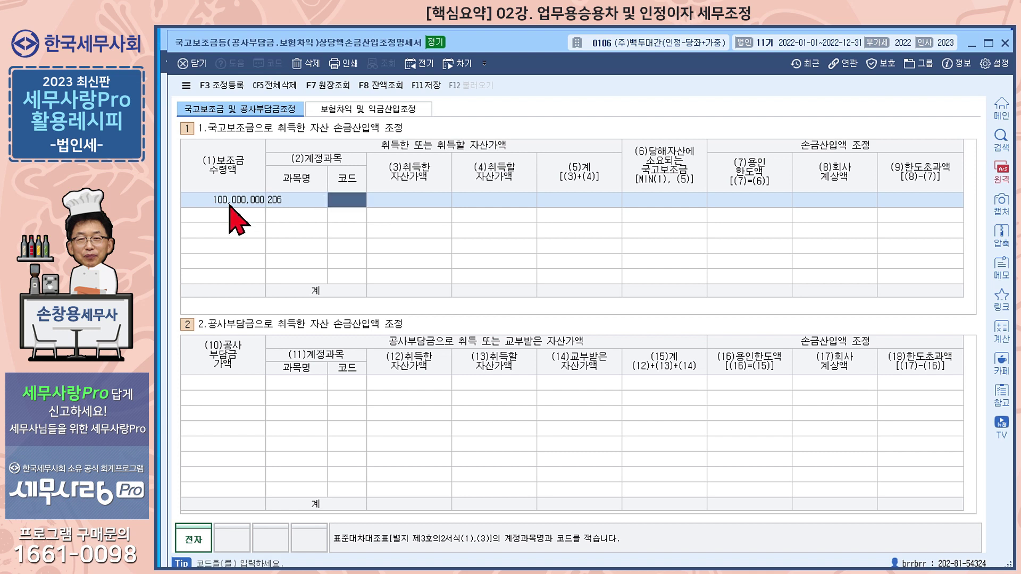
left_click(314, 198)
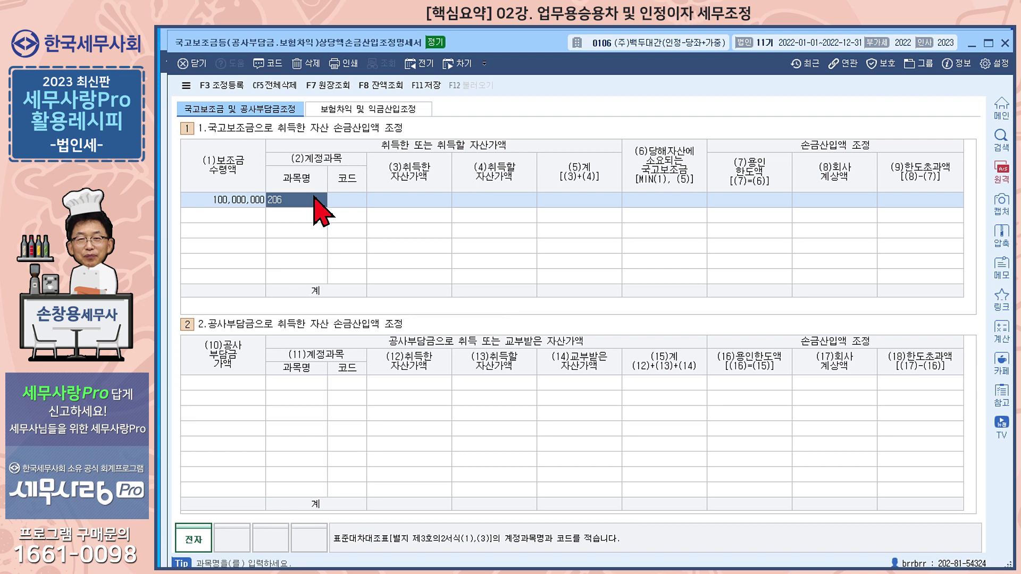
type("기계장치")
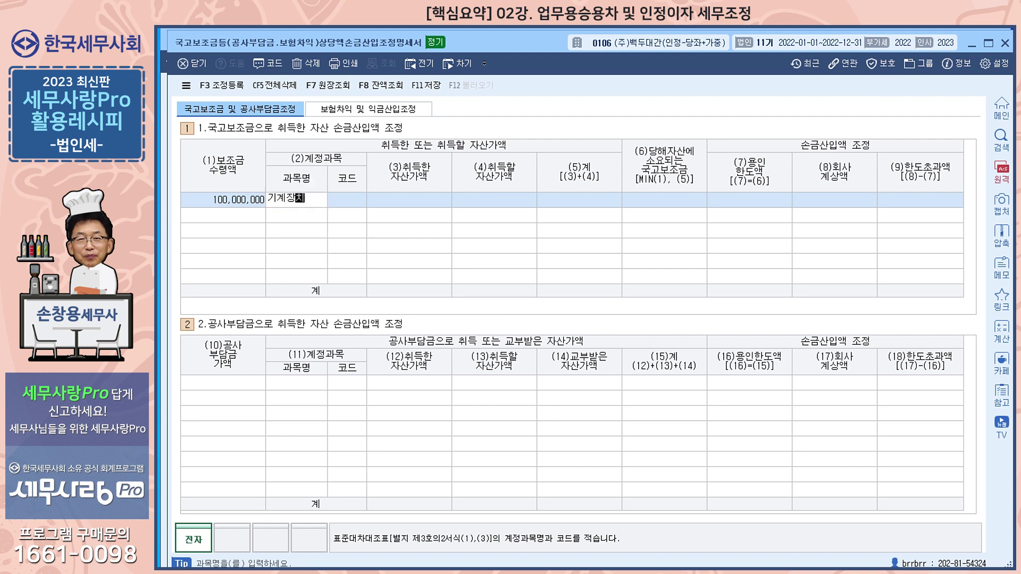
key("Return")
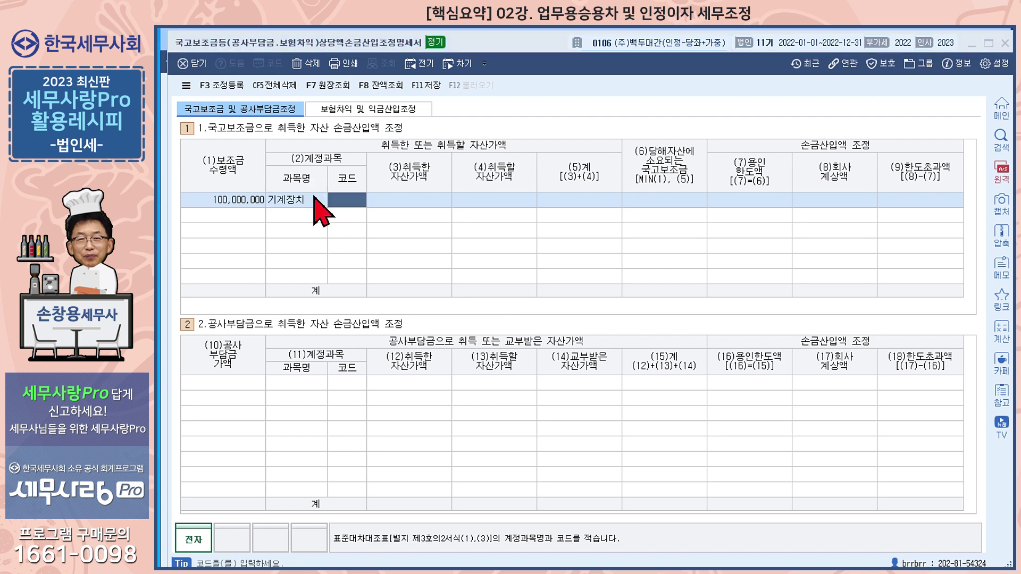
key("F2")
type("기계")
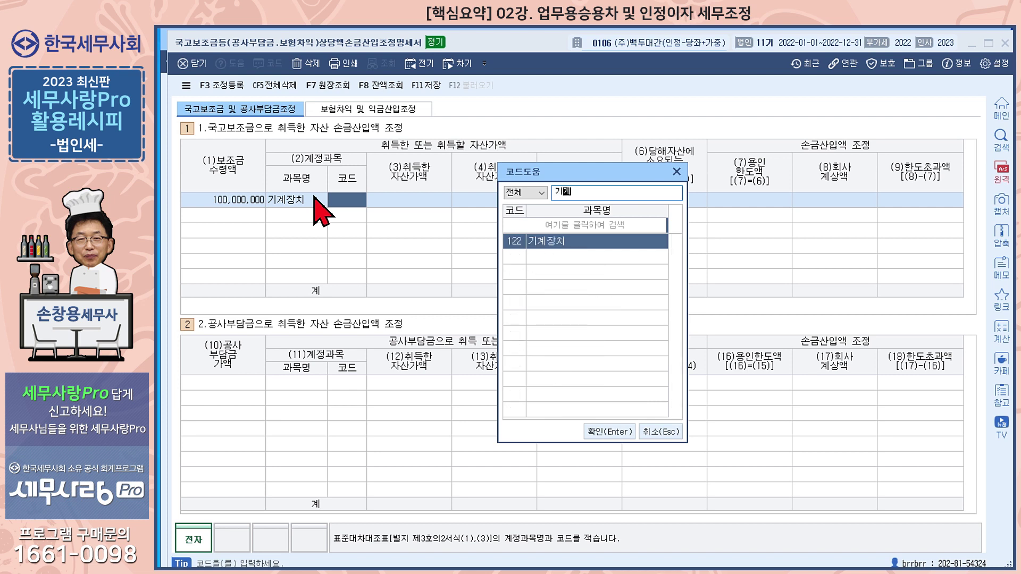
key("Return")
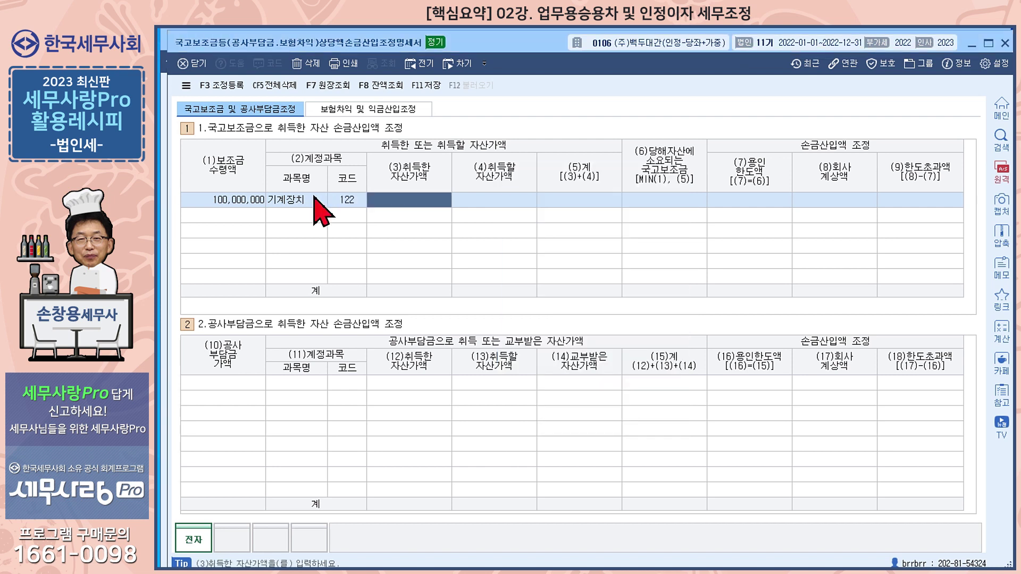
Set the 기계장치 row's (3) 취득한 자산가액 to 150,000,000, leaving (4) 취득할 자산가액 blank.
type("150000000")
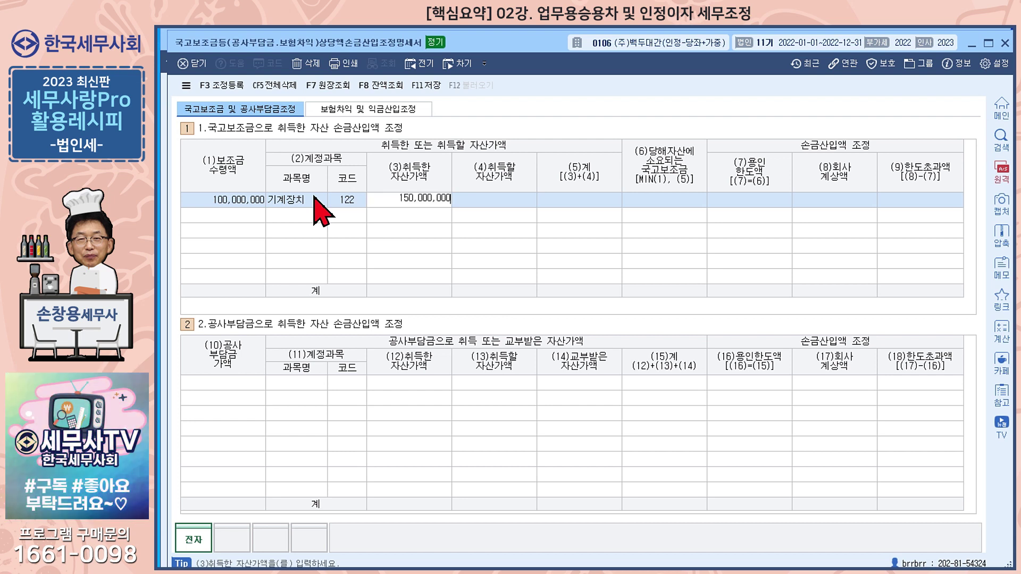
key("Return")
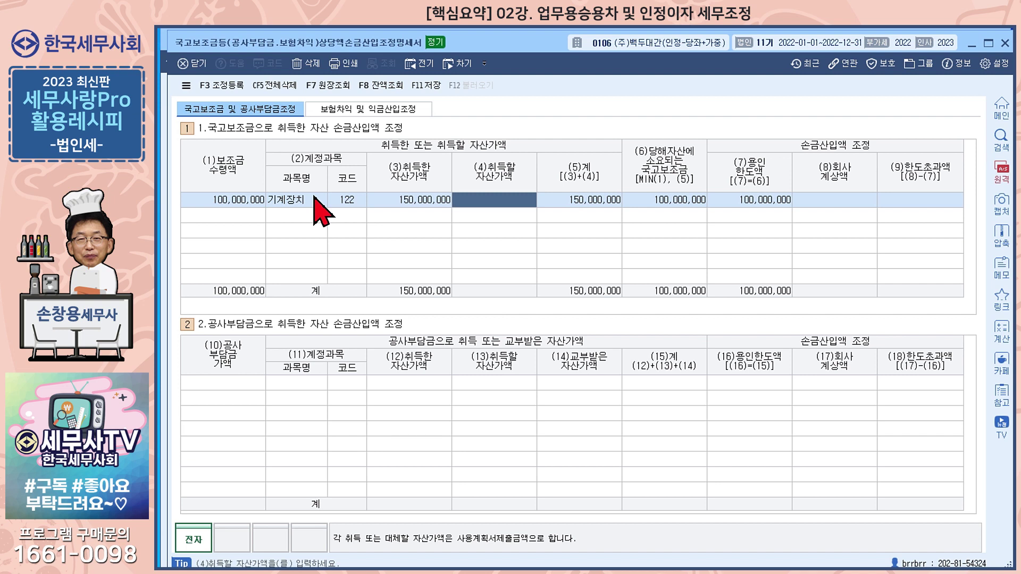
key("Return")
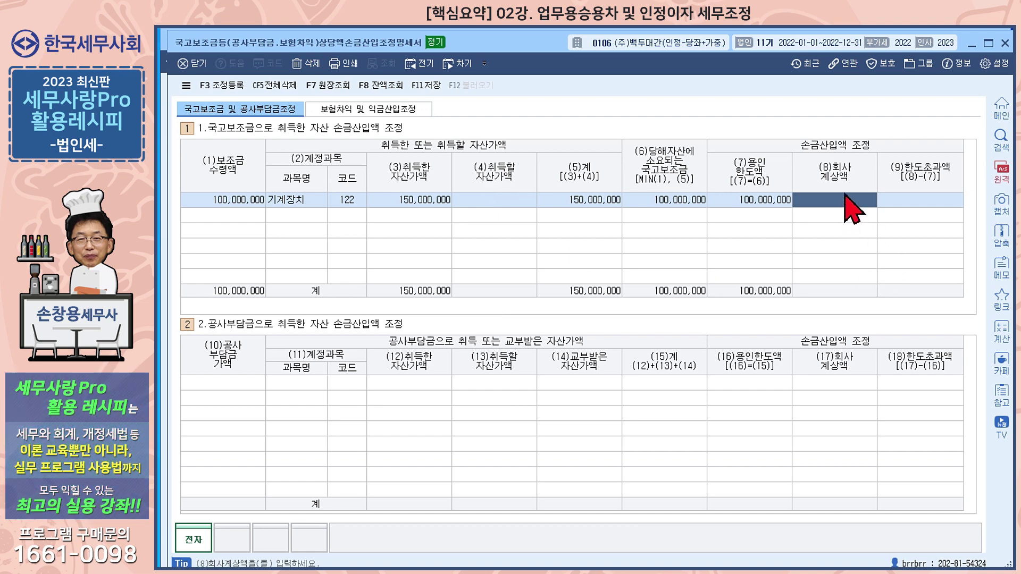
Enter 150,000,000 as the 기계장치 row's (8) 회사계상액 and clear that entry again.
type("150000000")
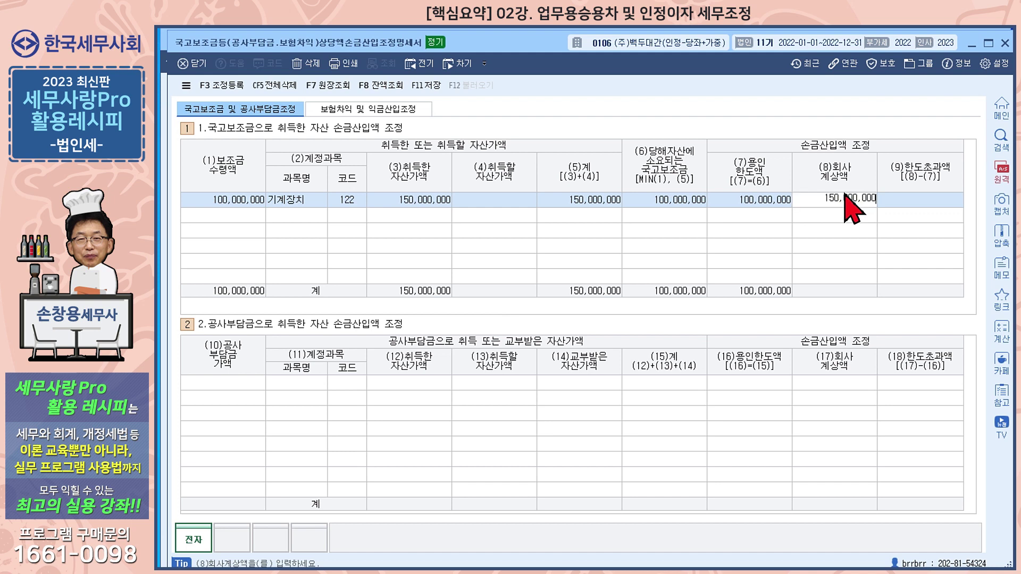
key("Return")
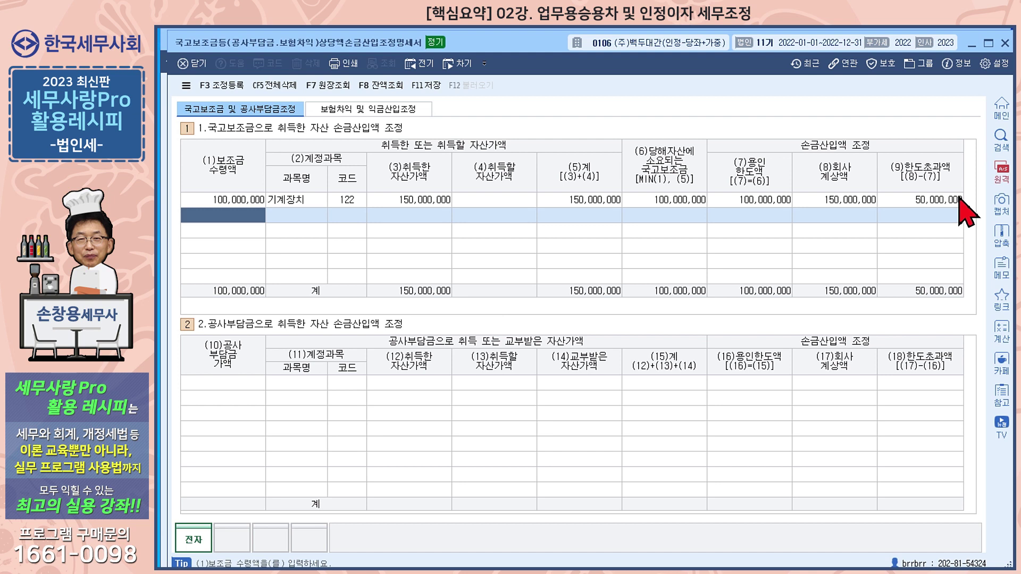
left_click(867, 198)
key("Delete")
key("Return")
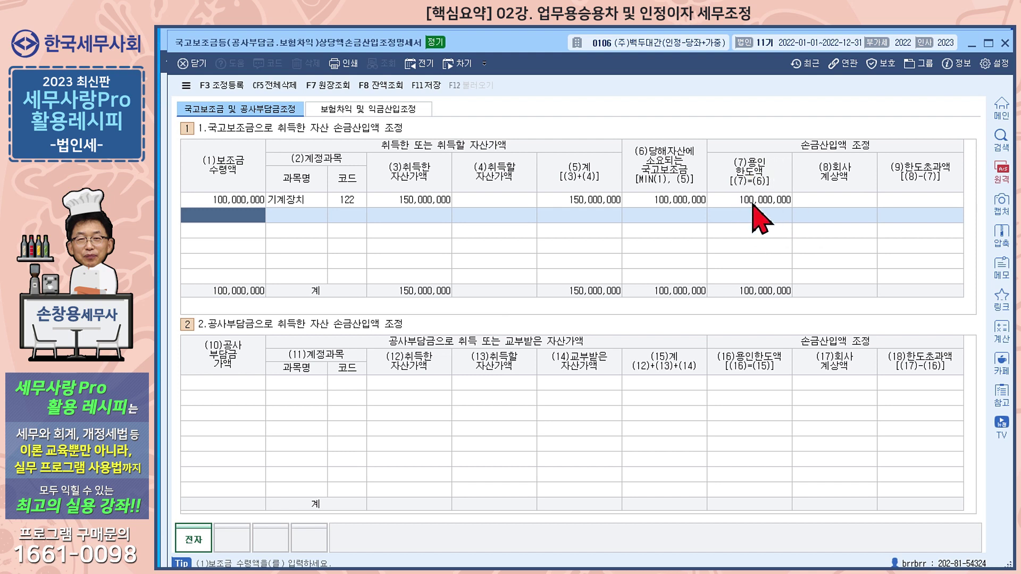
Set the 기계장치 row's (8) 회사계상액 to 150,000,000.
left_click(835, 200)
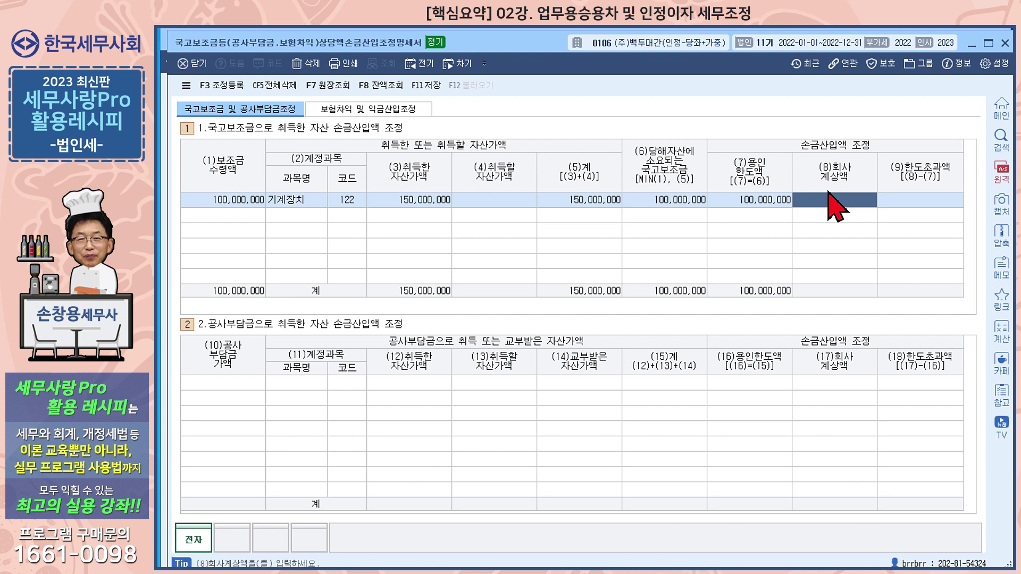
type("5000000")
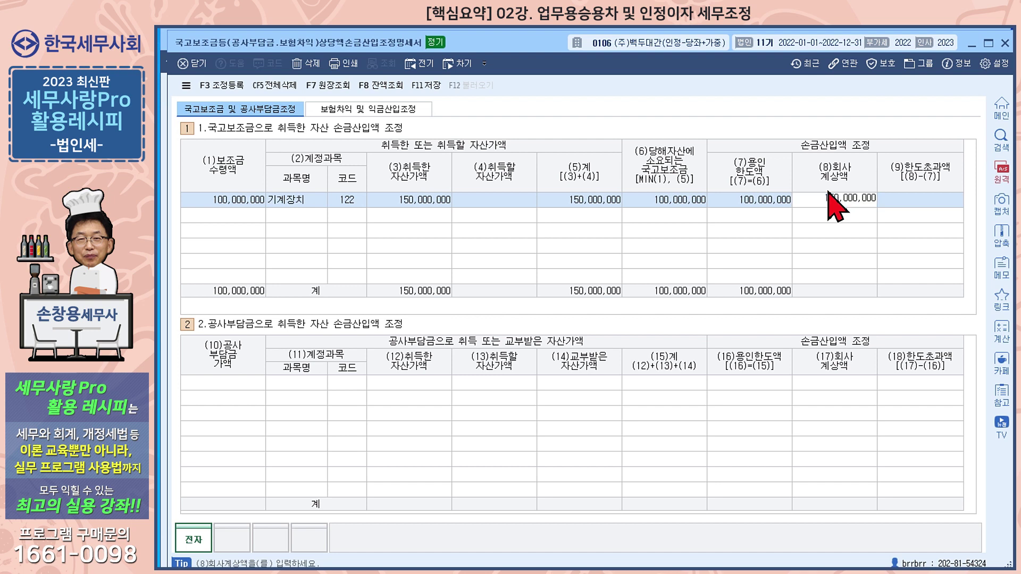
key("Return")
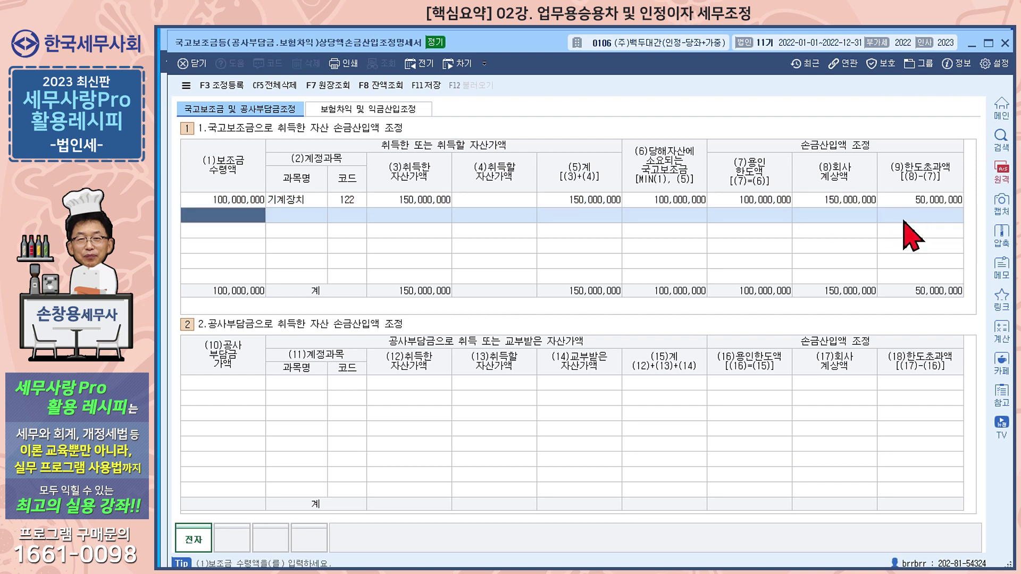
Change the 기계장치 row's (8) 회사계상액 to 70,000,000.
left_click(855, 203)
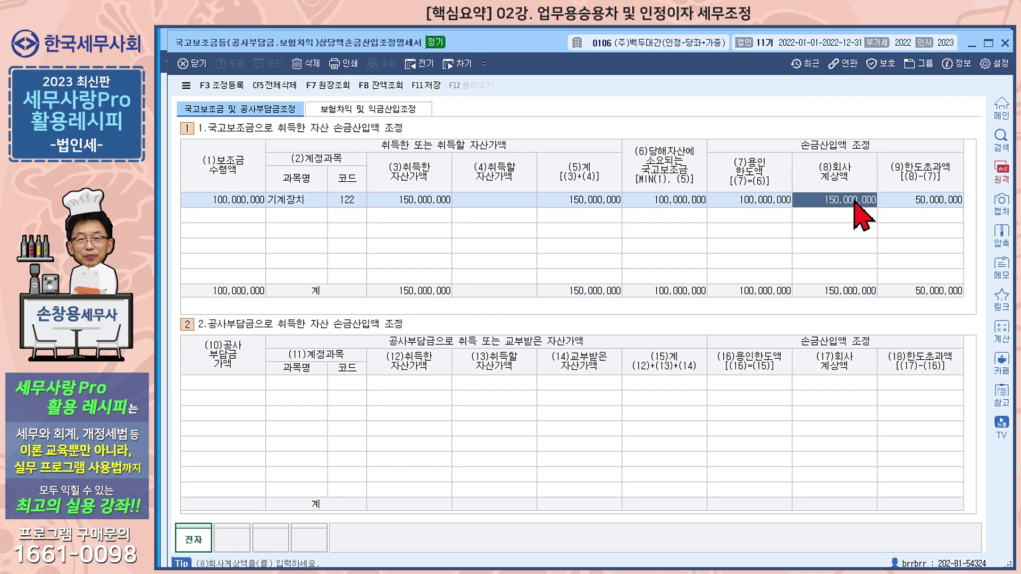
type("7")
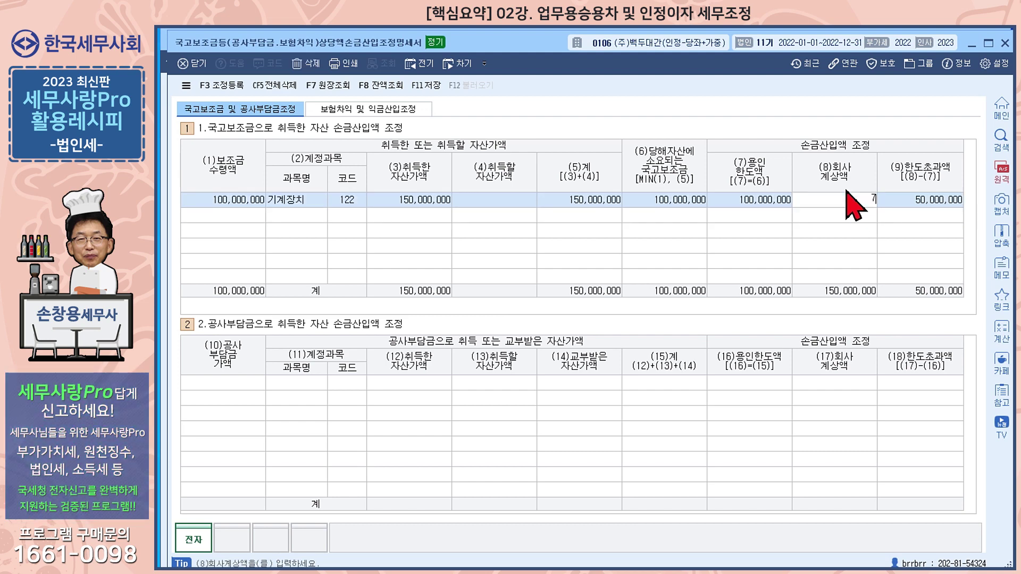
type("0,000,000")
key("Return")
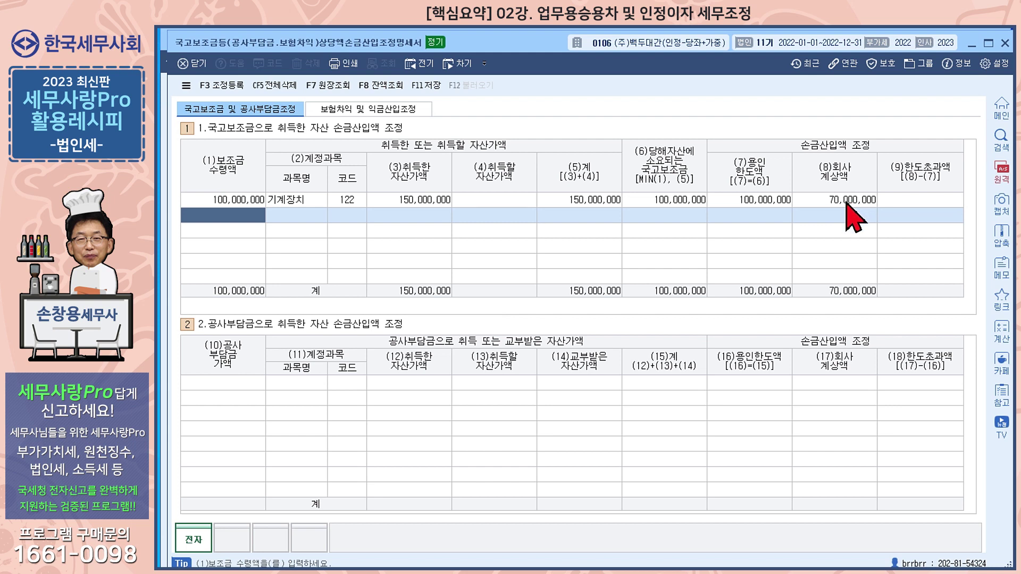
left_click(846, 201)
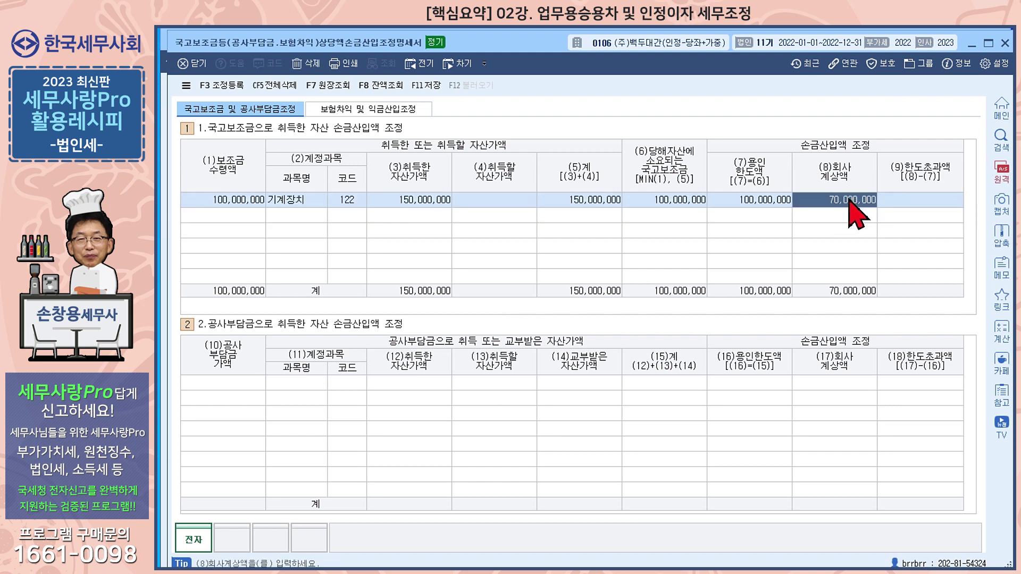